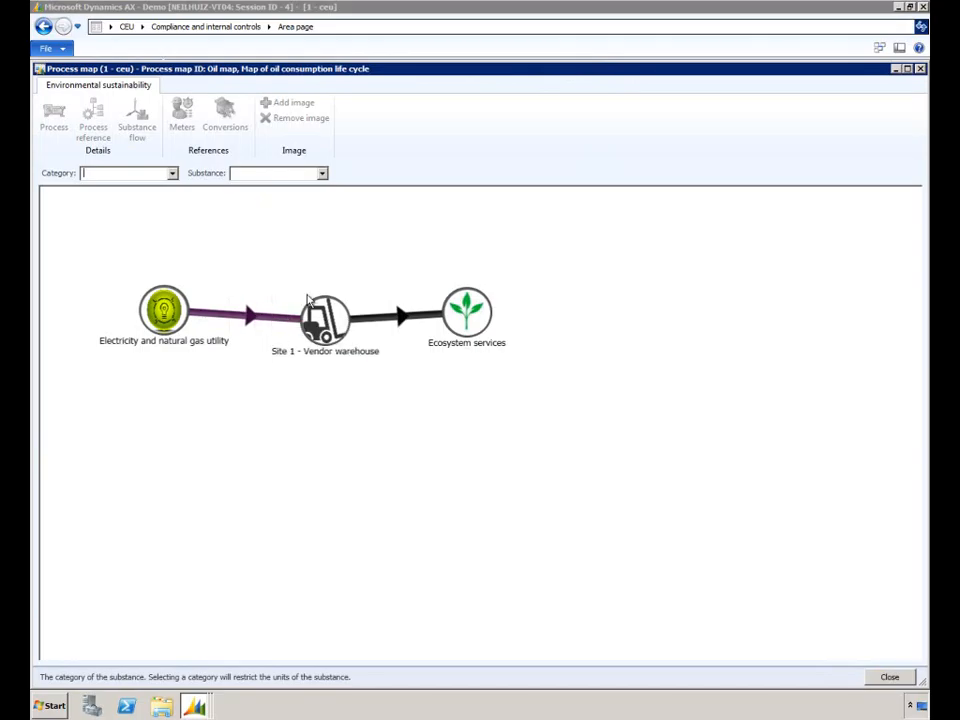
# Close the oil consumption process map and open the list of environmental conversions
pyautogui.moveTo(328, 318)
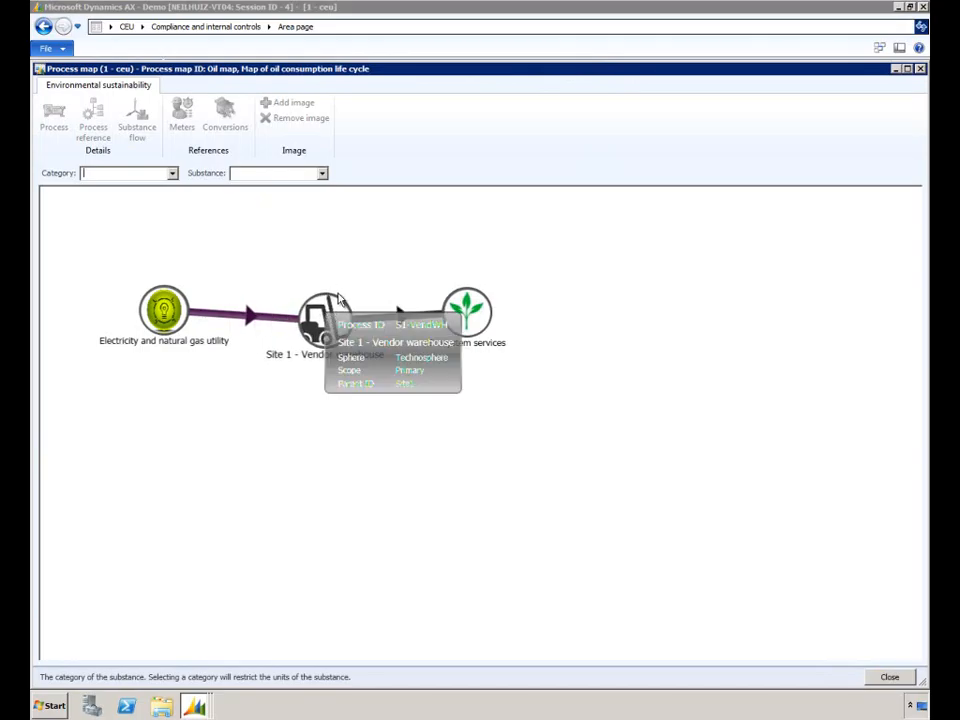
pyautogui.moveTo(381, 320)
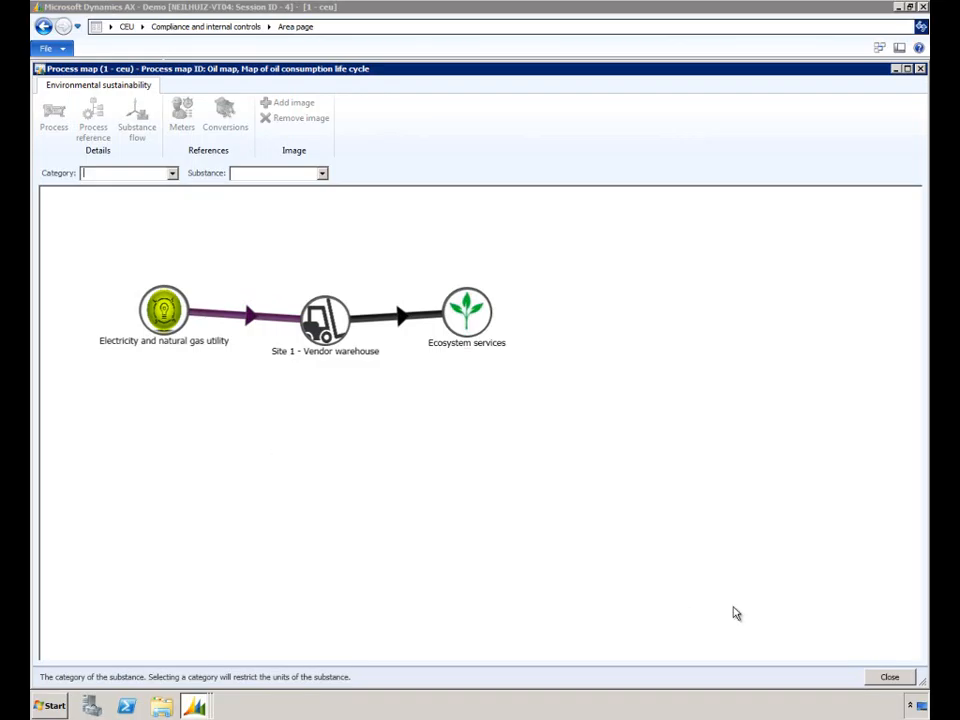
pyautogui.click(889, 677)
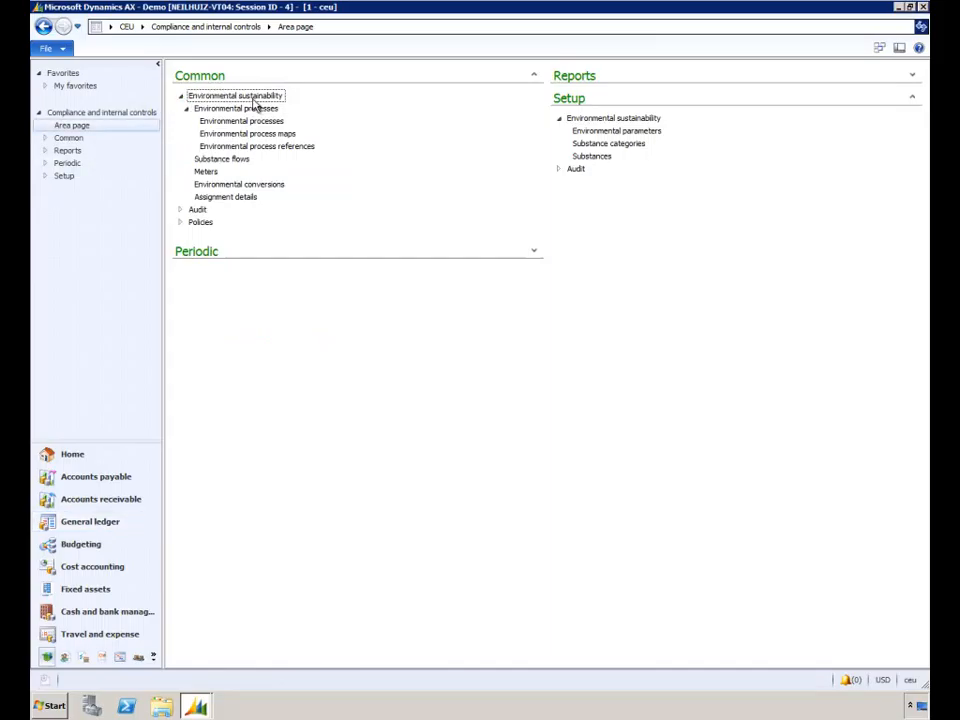
pyautogui.click(241, 186)
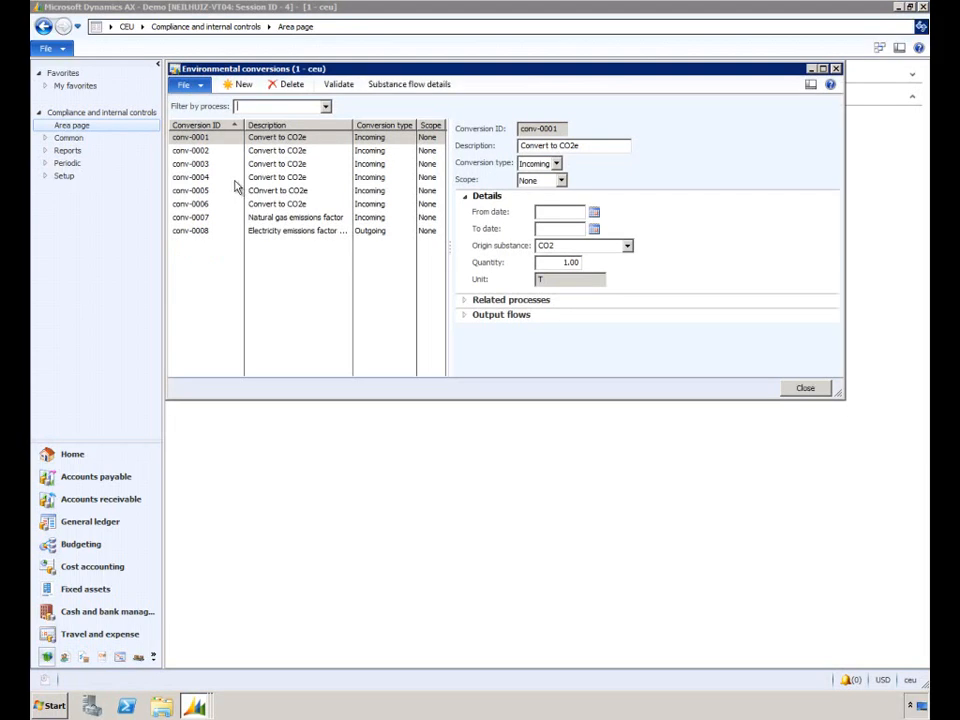
# Create a new environmental conversion described as "Oil emissions factor" with conversion type Incoming
pyautogui.click(238, 84)
pyautogui.click(585, 146)
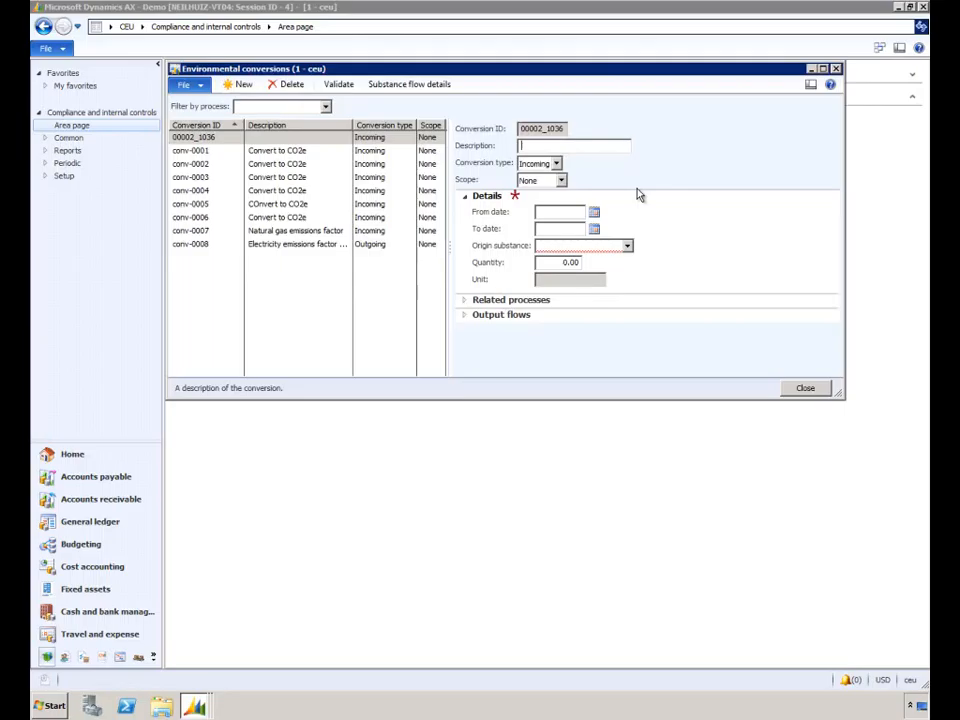
pyautogui.write('Oil emissions factor')
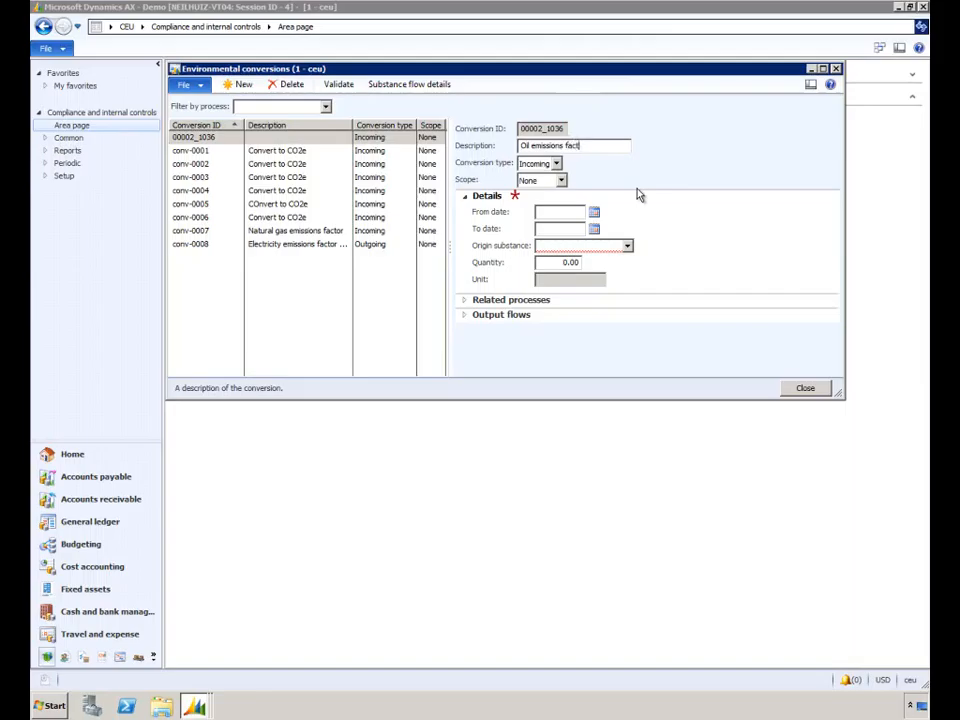
pyautogui.click(556, 164)
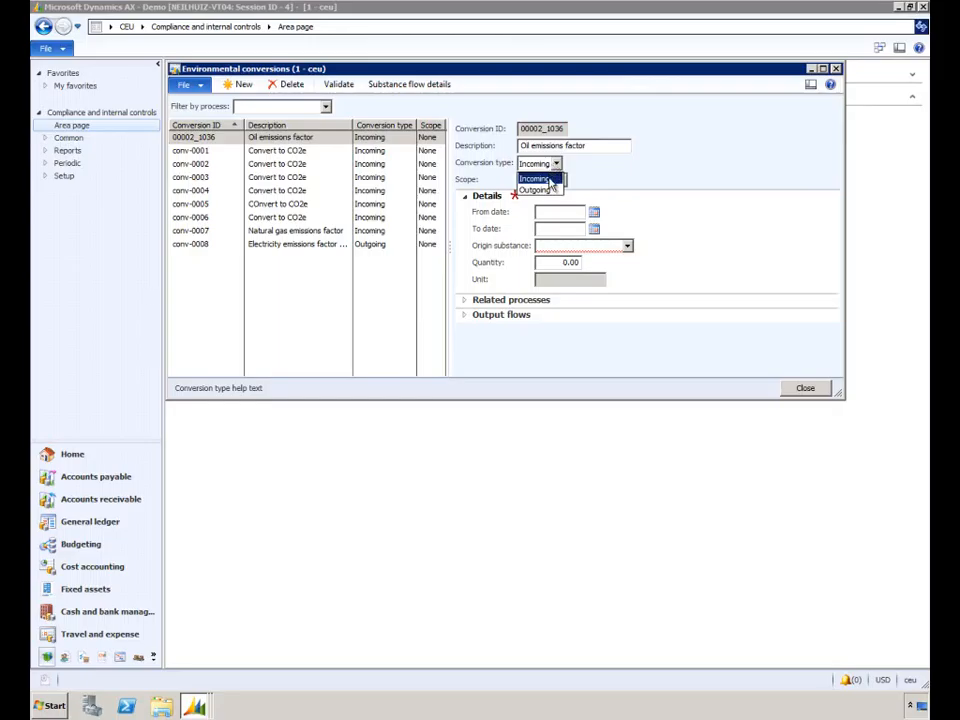
pyautogui.click(548, 178)
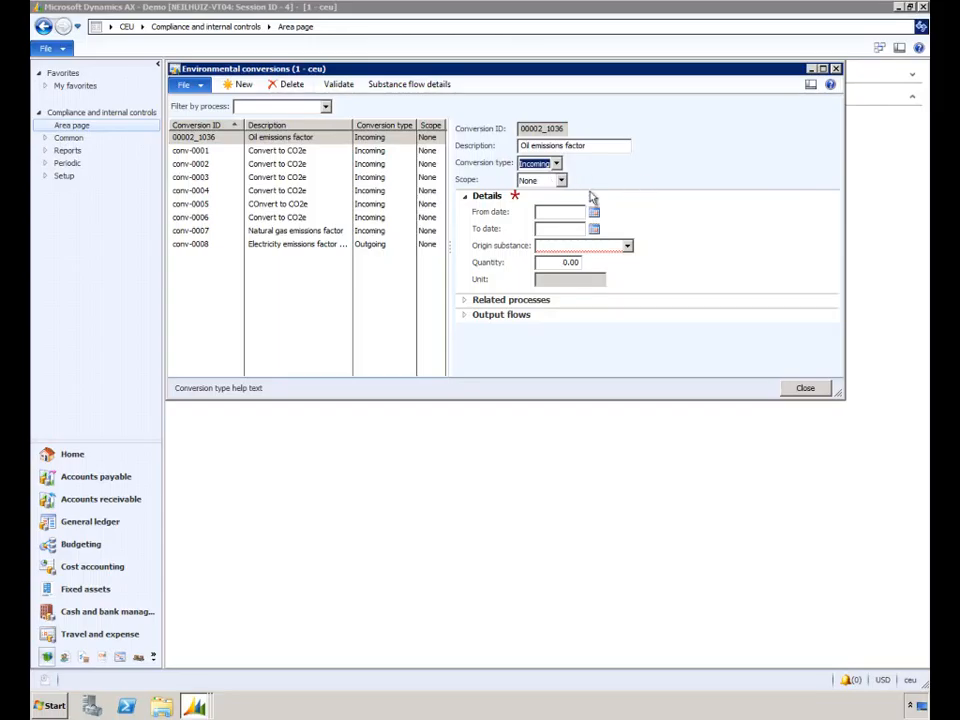
# Leave the conversion's dates blank, choose Oil (heating oil) as its origin substance and set the quantity to 1
pyautogui.click(550, 211)
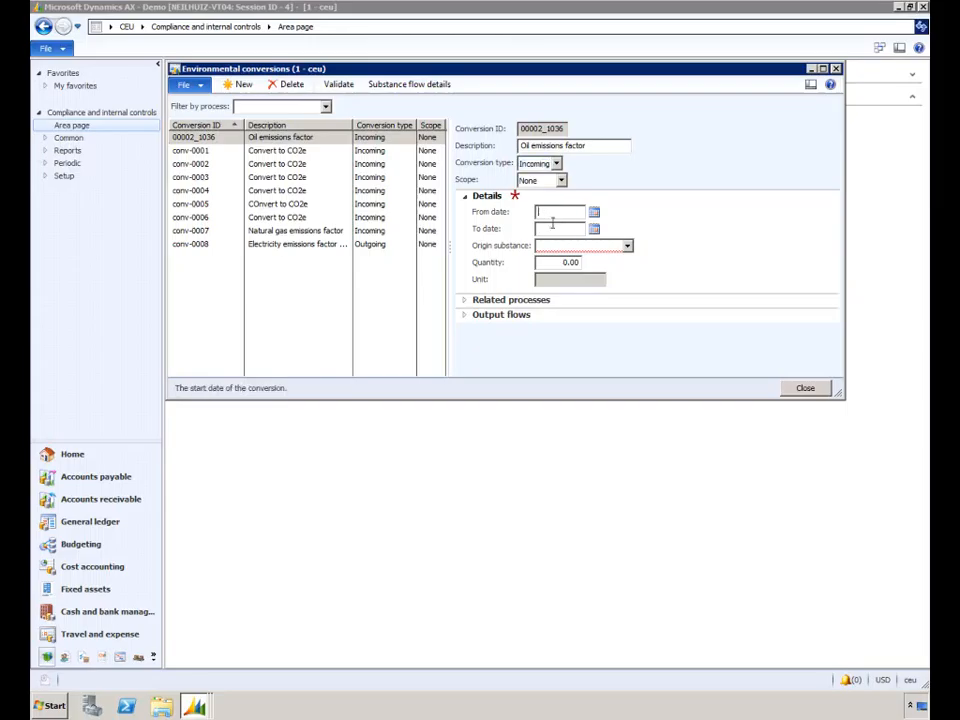
pyautogui.click(557, 229)
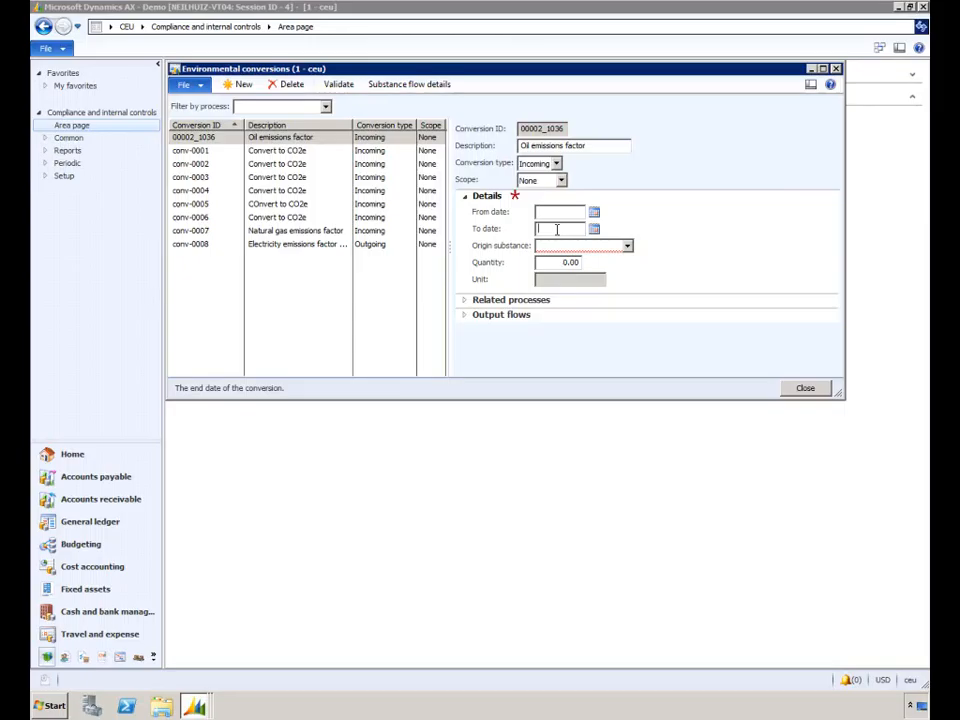
pyautogui.click(627, 245)
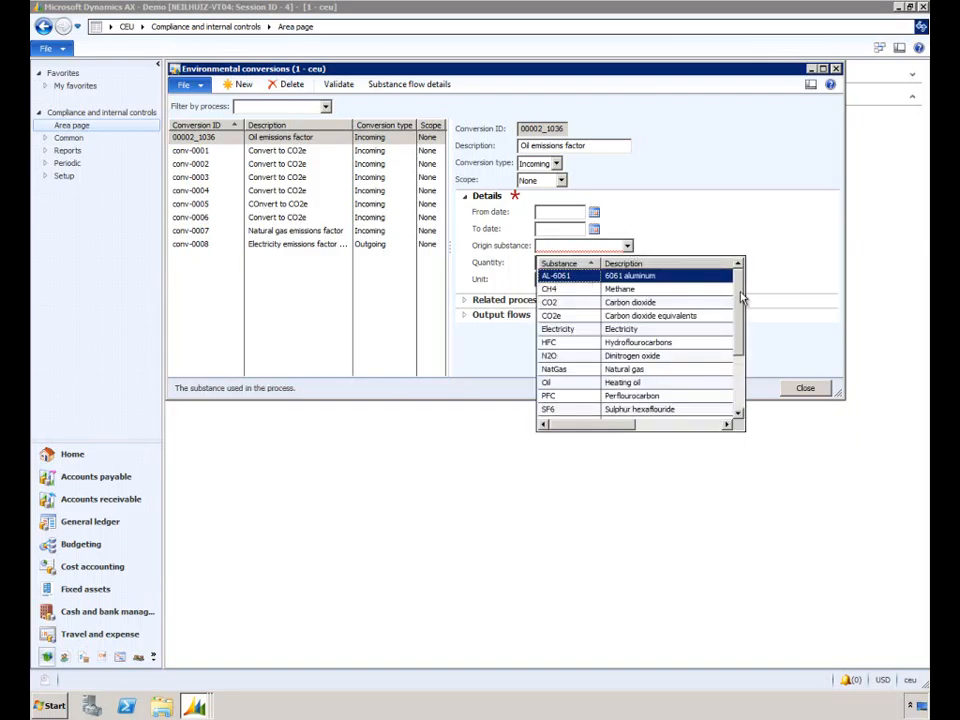
pyautogui.moveTo(741, 298); pyautogui.dragTo(741, 353)
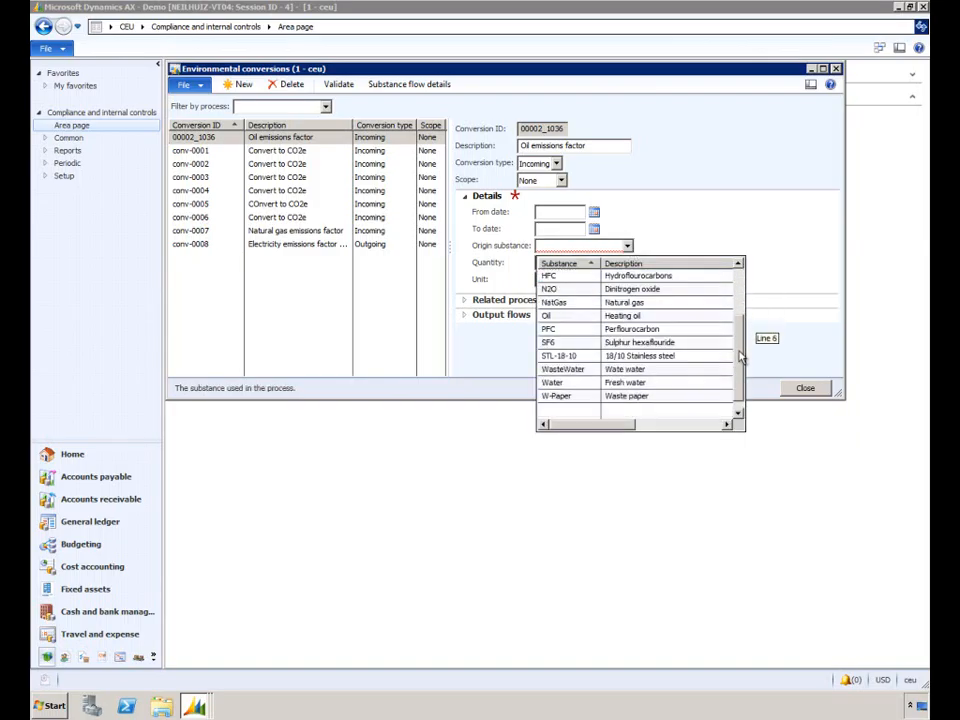
pyautogui.click(636, 316)
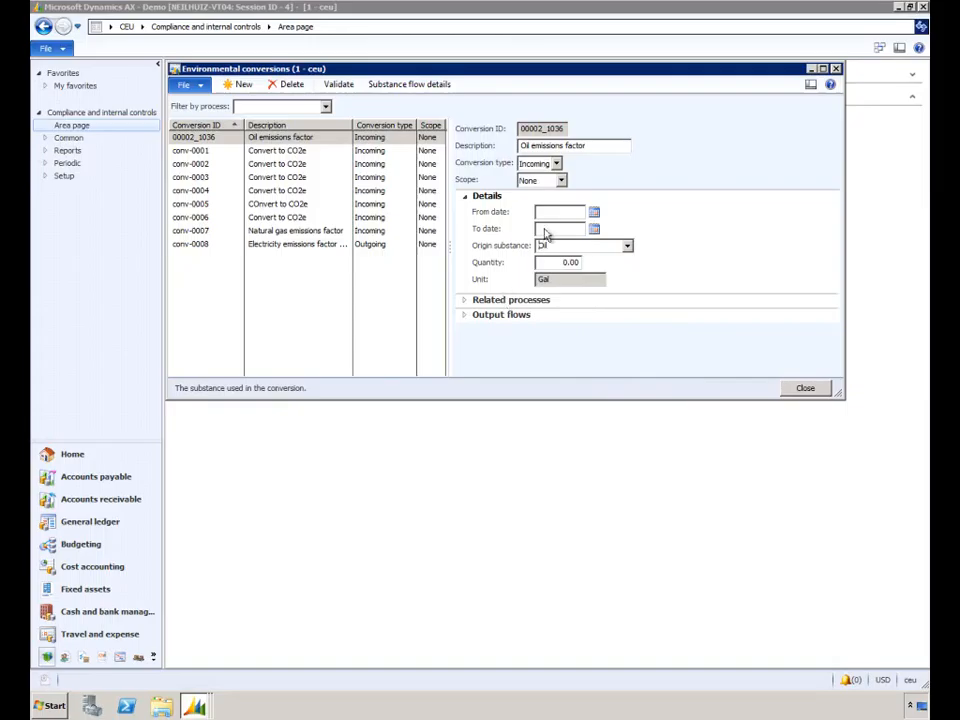
pyautogui.click(568, 262)
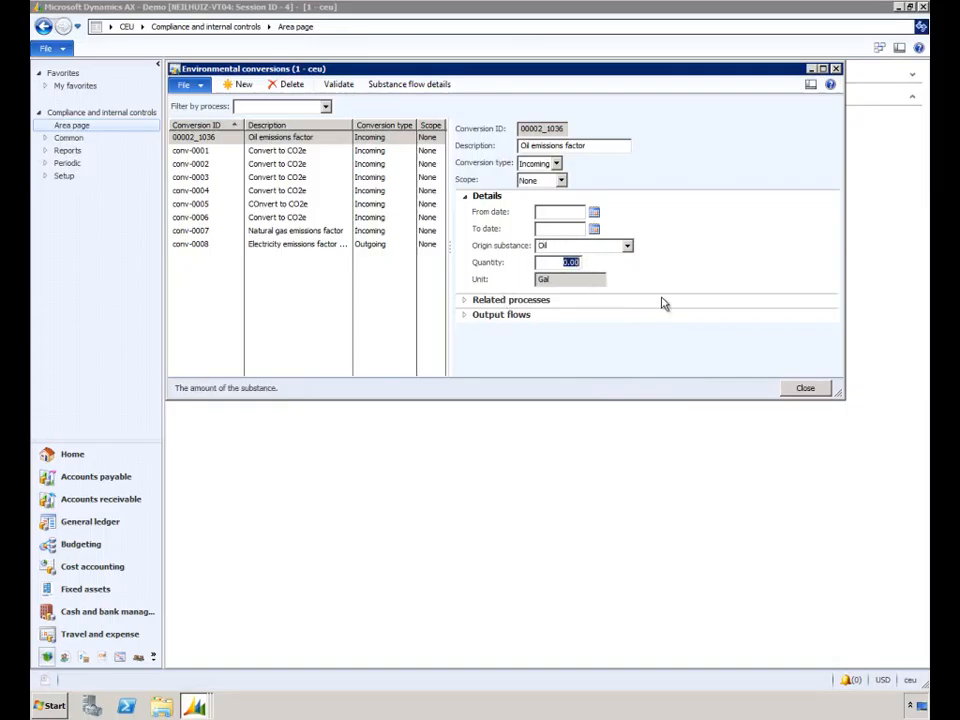
pyautogui.write('1')
pyautogui.click(604, 281)
# Add S1-VendWH, the Site 1 vendor warehouse, as a related process of the oil emissions factor conversion
pyautogui.click(465, 197)
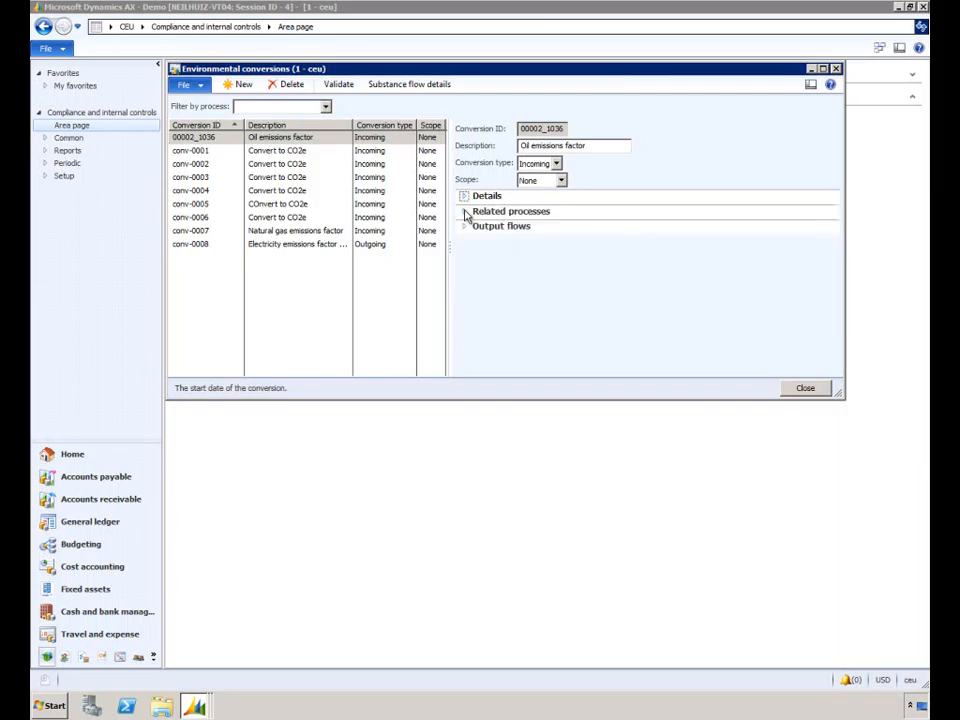
pyautogui.click(465, 211)
pyautogui.click(492, 213)
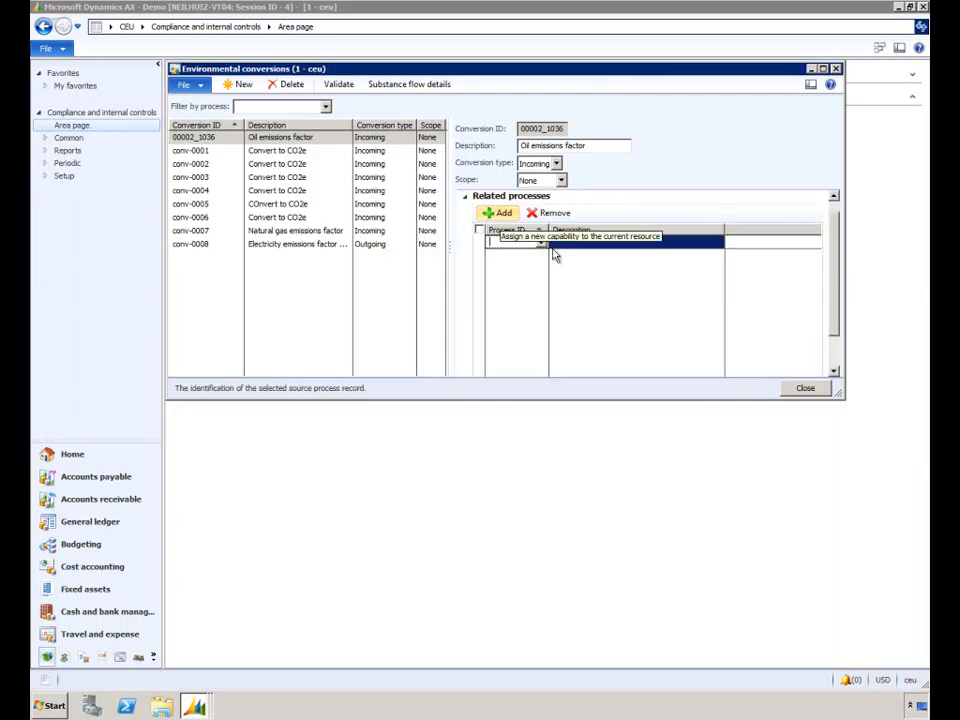
pyautogui.click(540, 244)
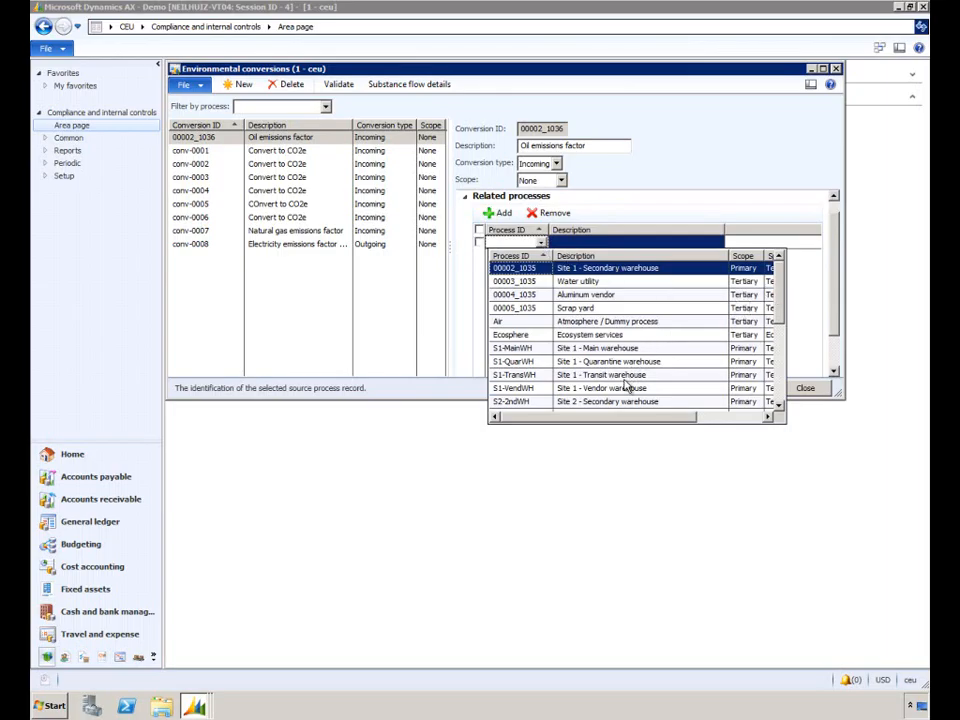
pyautogui.click(575, 388)
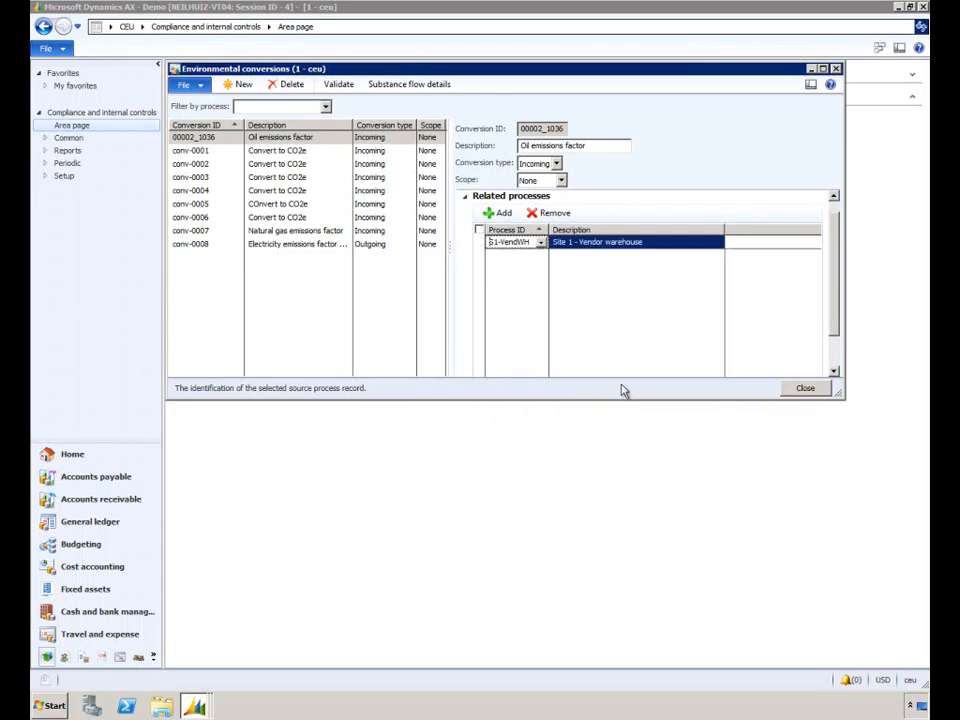
pyautogui.click(466, 198)
pyautogui.click(465, 196)
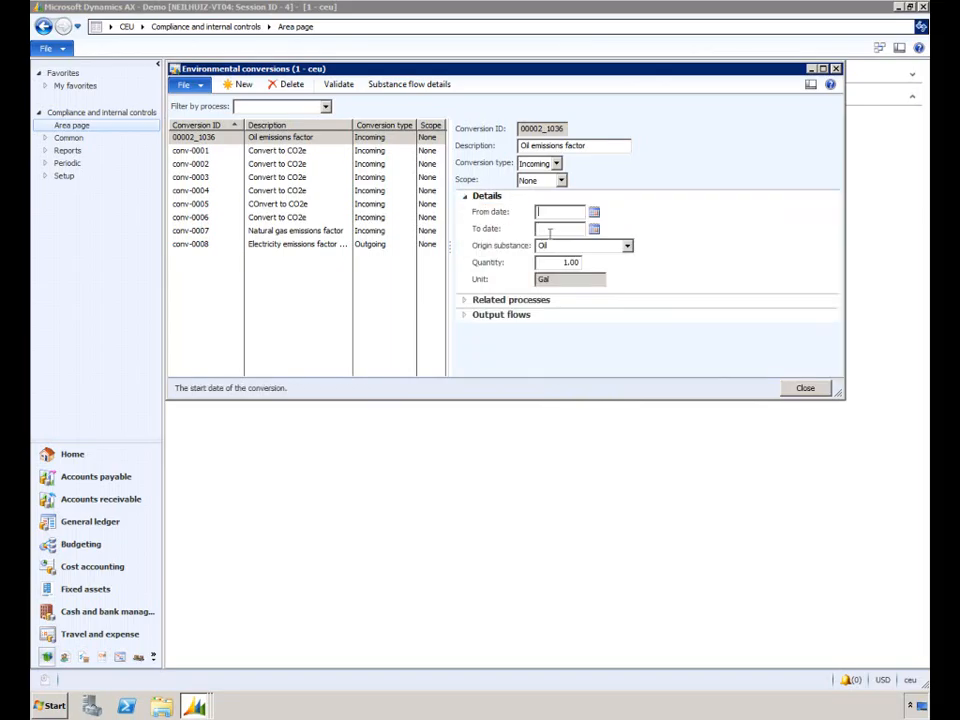
pyautogui.click(472, 300)
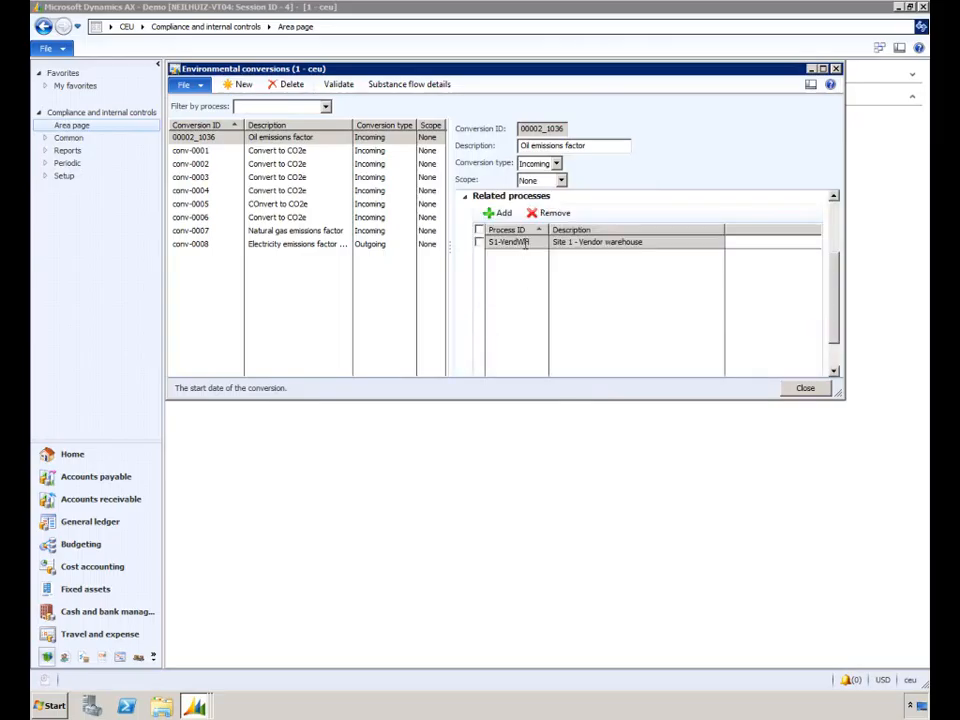
pyautogui.click(466, 197)
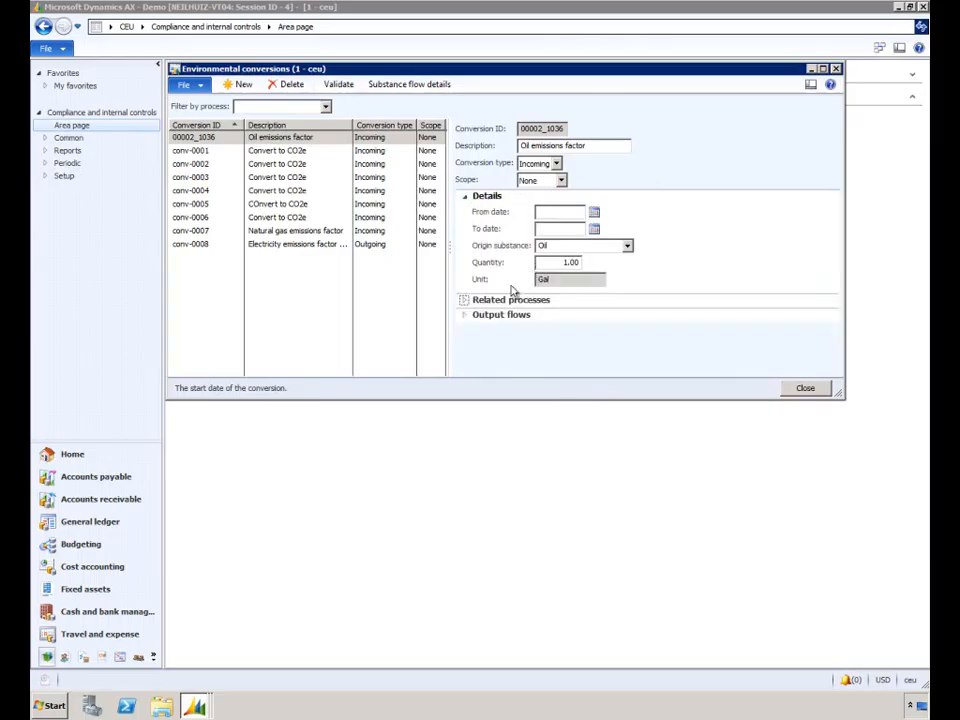
# Add an output flow for substance CO2e with quantity 0.01, widening the Quantity column to show the value
pyautogui.click(466, 315)
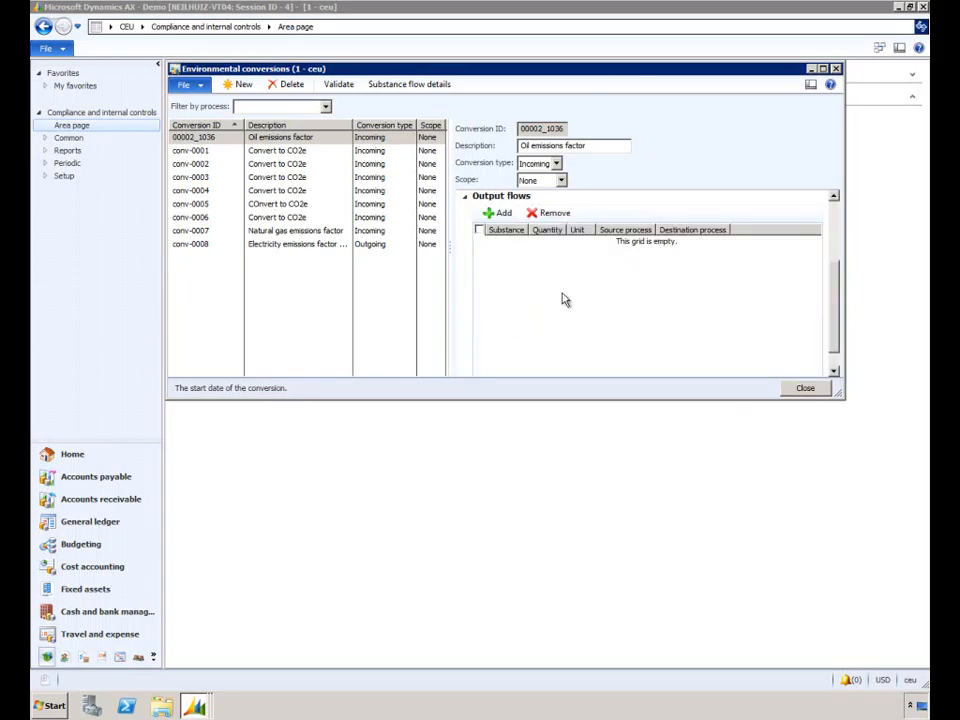
pyautogui.click(503, 214)
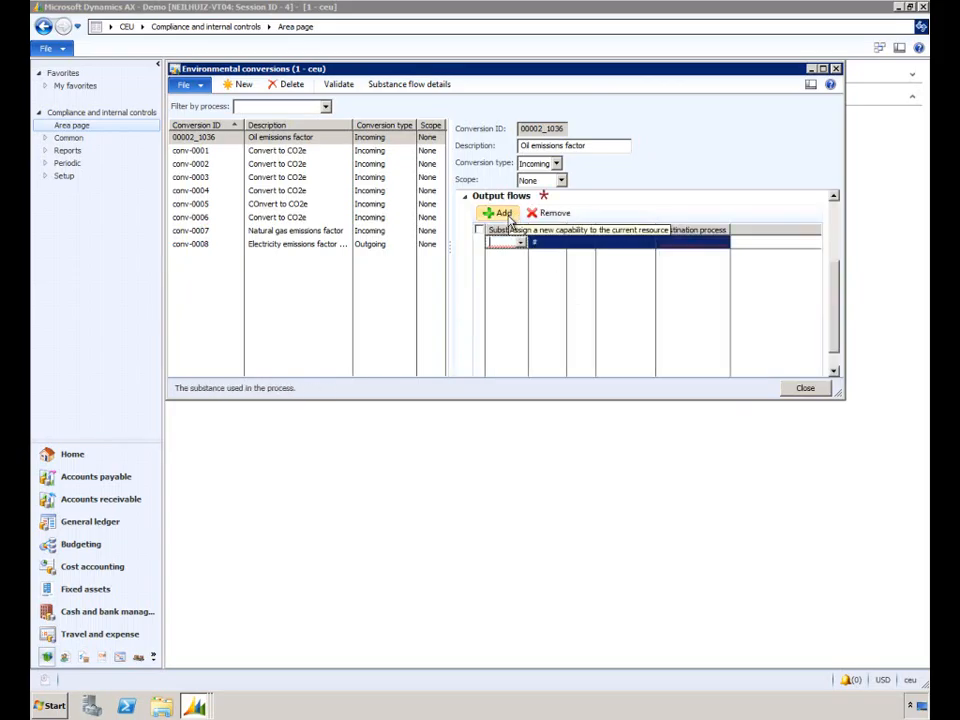
pyautogui.click(520, 243)
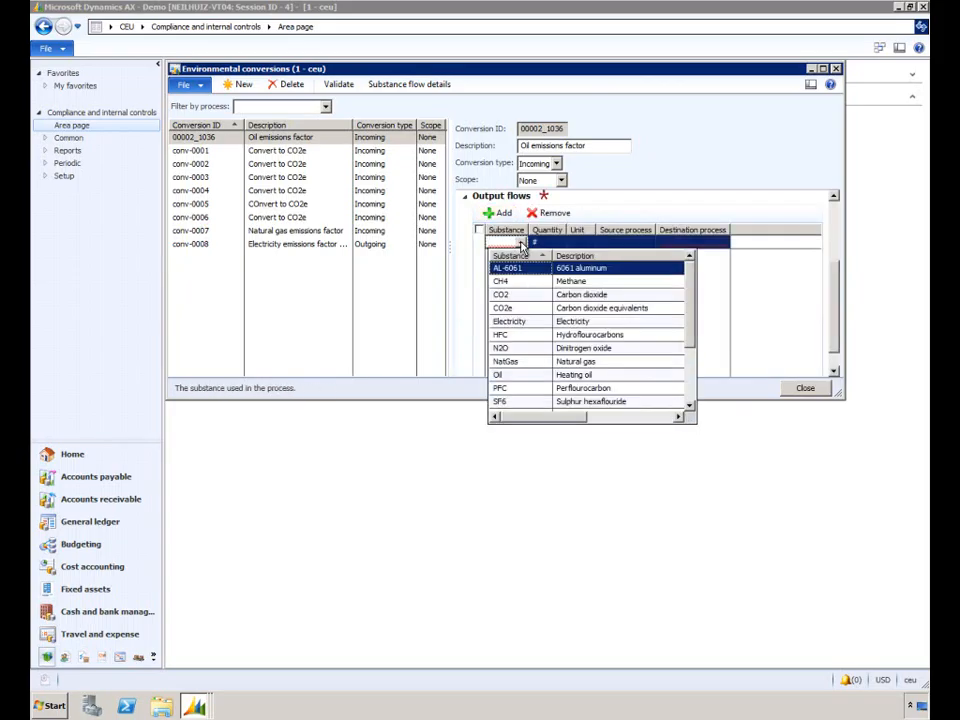
pyautogui.click(531, 309)
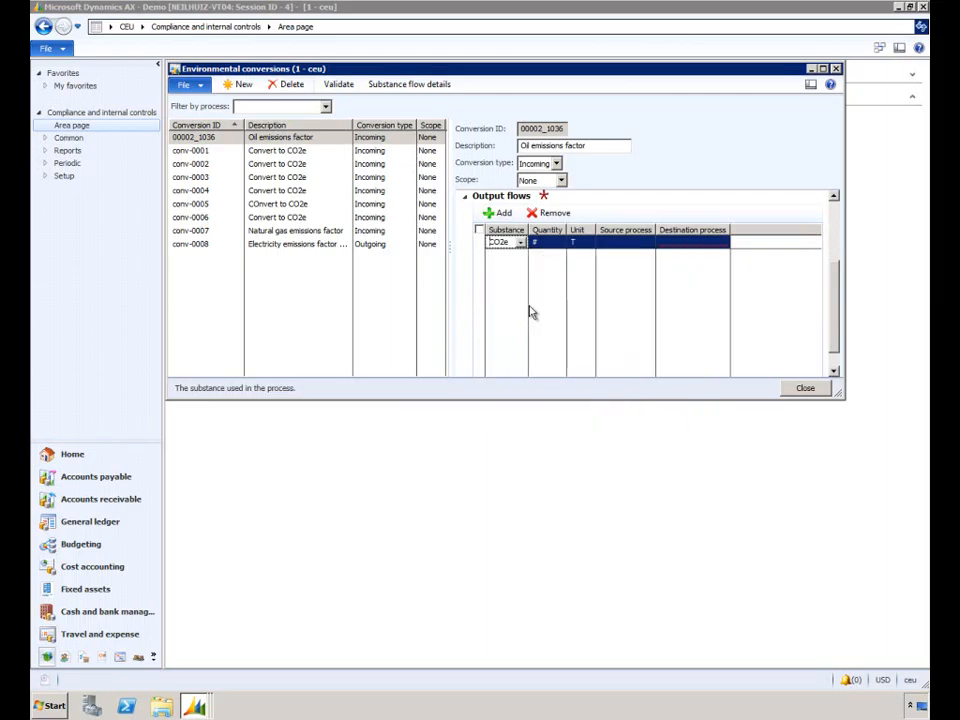
pyautogui.click(552, 243)
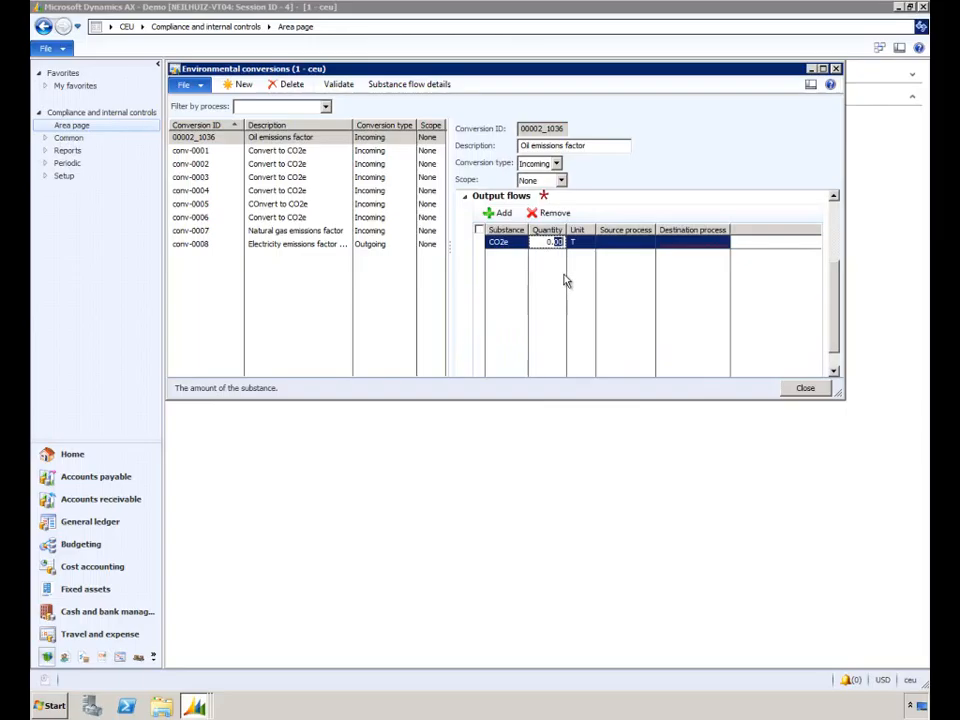
pyautogui.write('0.0')
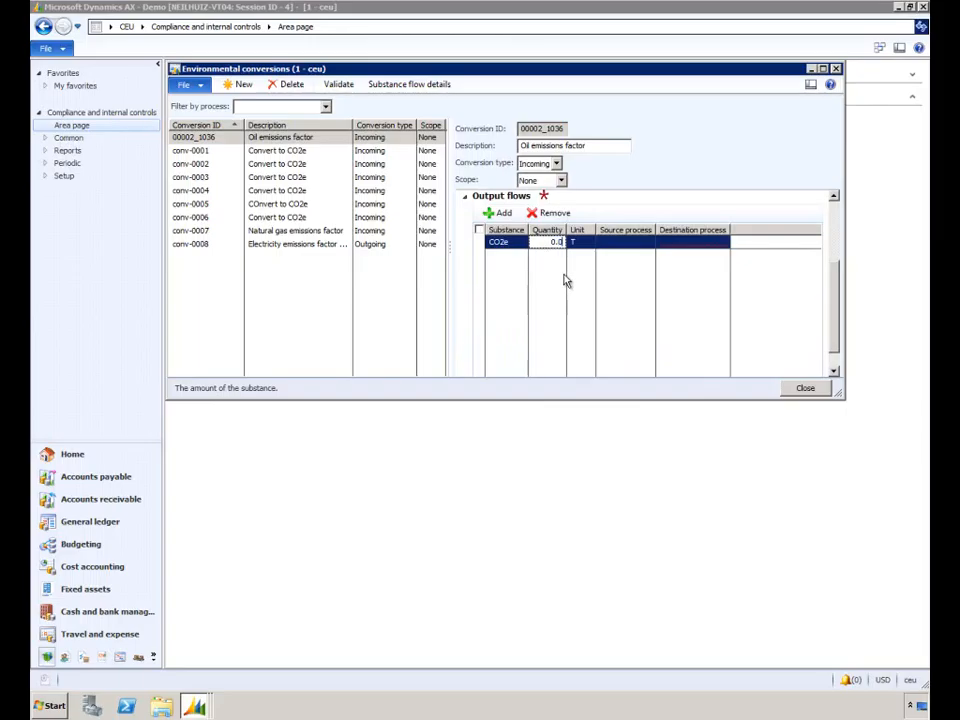
pyautogui.write('3')
pyautogui.press('Tab')
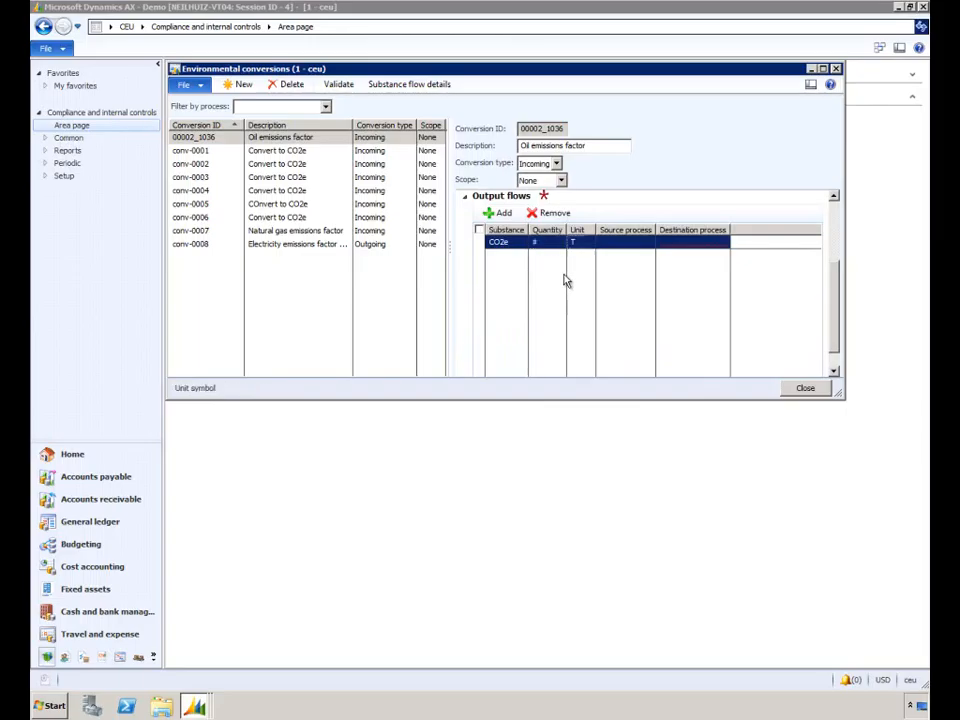
pyautogui.moveTo(566, 231); pyautogui.dragTo(584, 231)
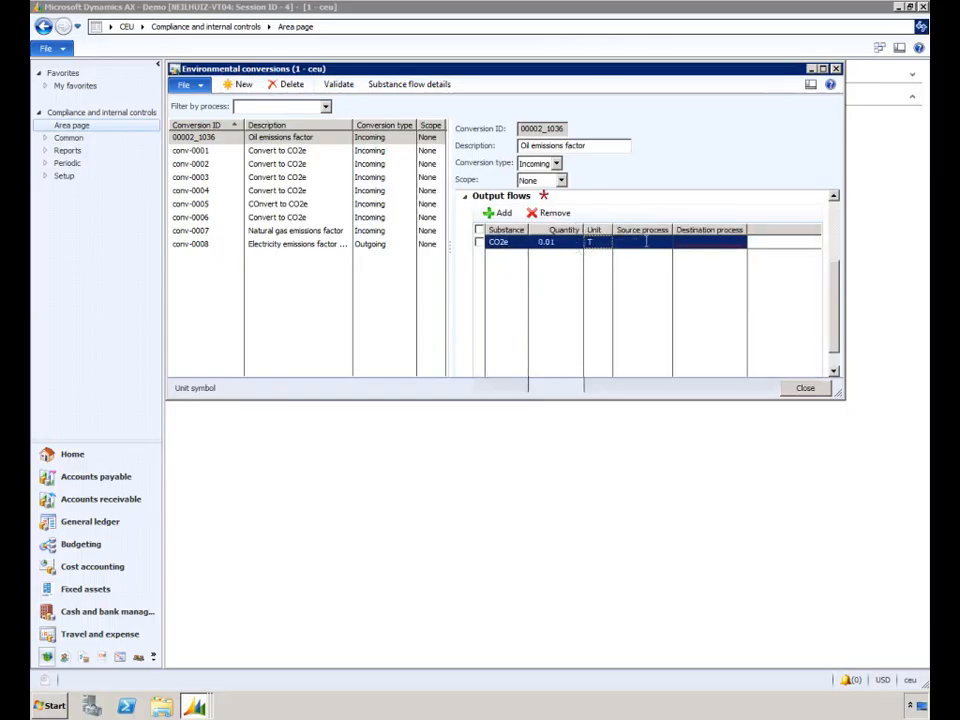
# Set the CO2e output flow's source process to S1-VendWH and its destination process to Ecosphere
pyautogui.click(640, 243)
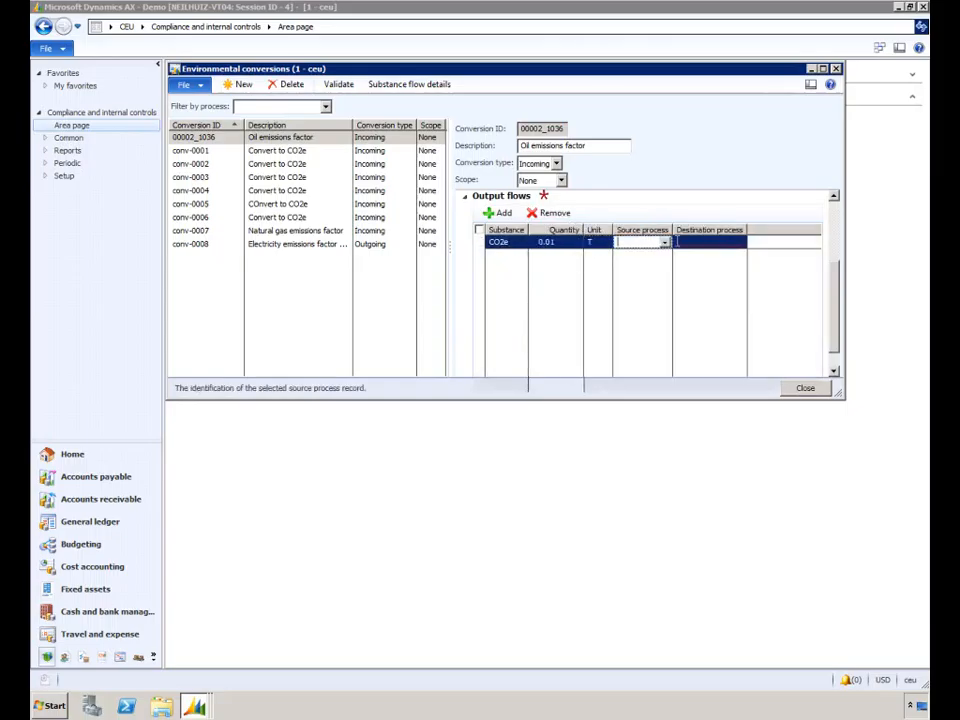
pyautogui.click(665, 244)
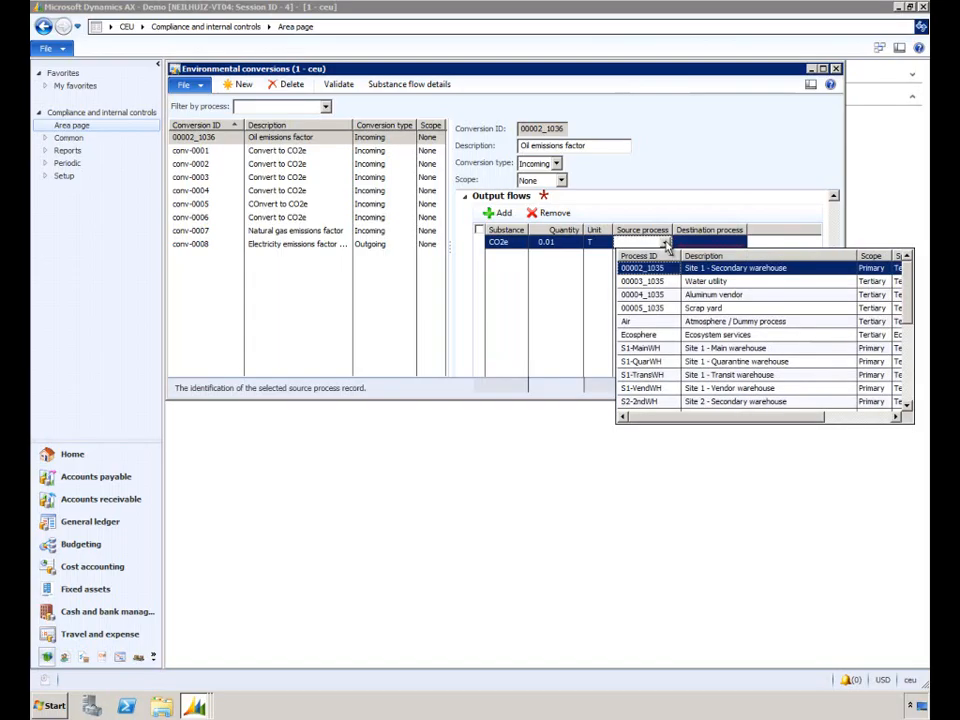
pyautogui.click(748, 390)
pyautogui.click(748, 390)
pyautogui.click(720, 243)
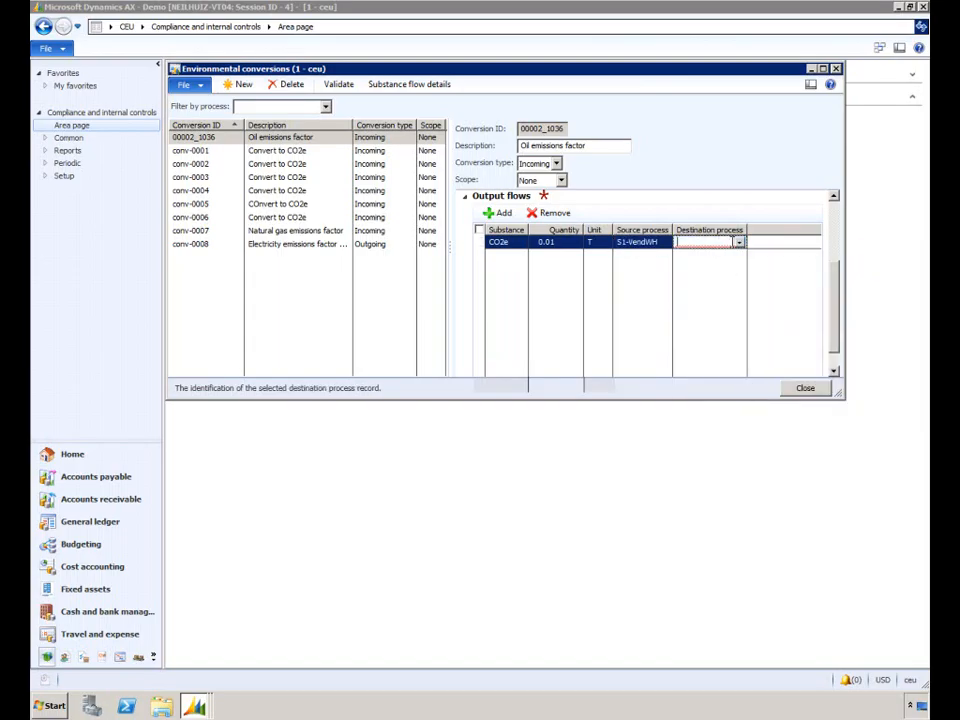
pyautogui.click(739, 243)
pyautogui.click(712, 270)
pyautogui.moveTo(836, 340); pyautogui.dragTo(838, 278)
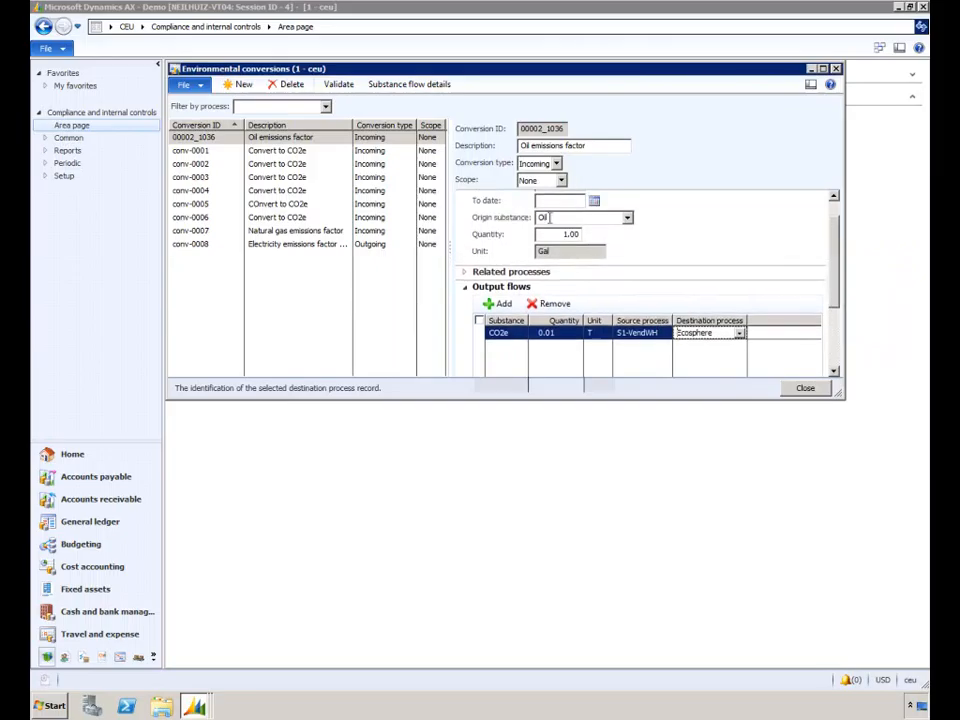
pyautogui.click(464, 272)
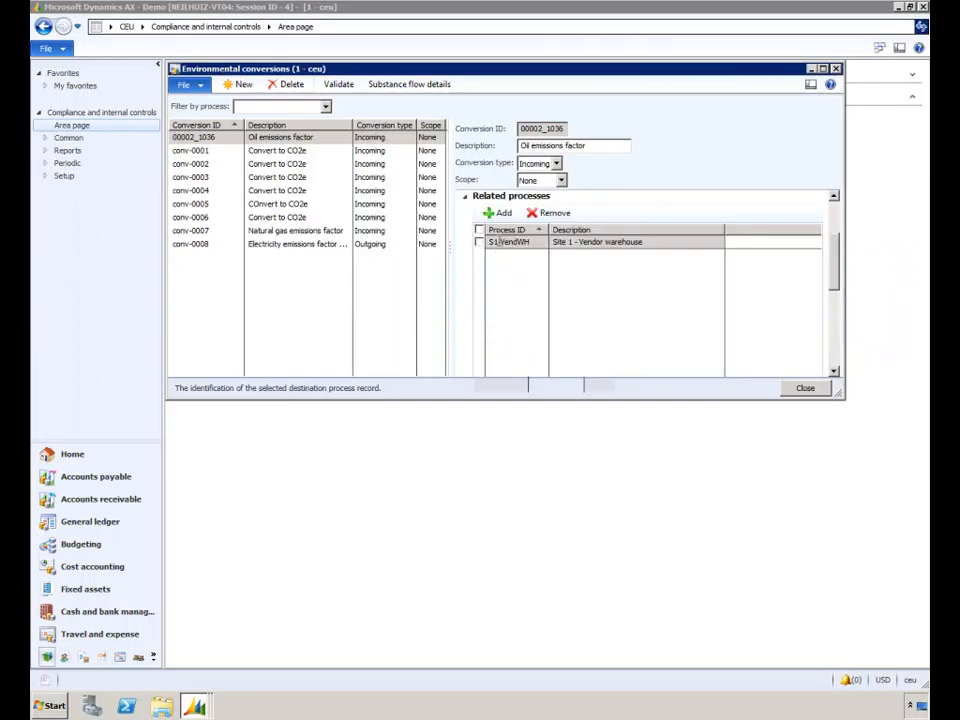
pyautogui.click(465, 196)
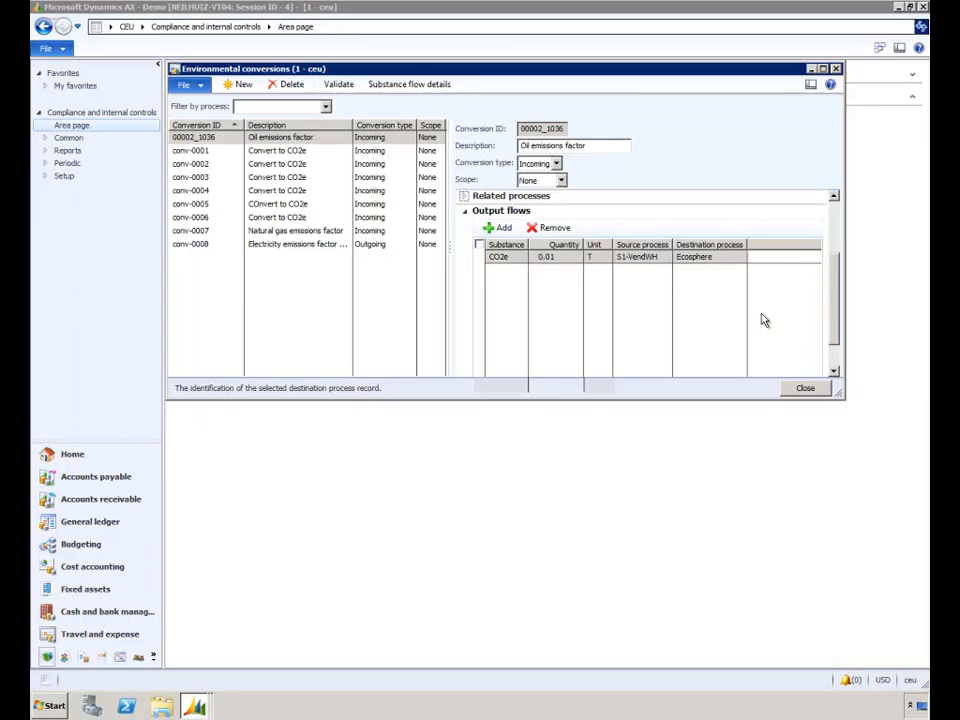
# Close the environmental conversions and examine the substance flows between the processes on the Alum map of the aluminum life cycle
pyautogui.click(812, 389)
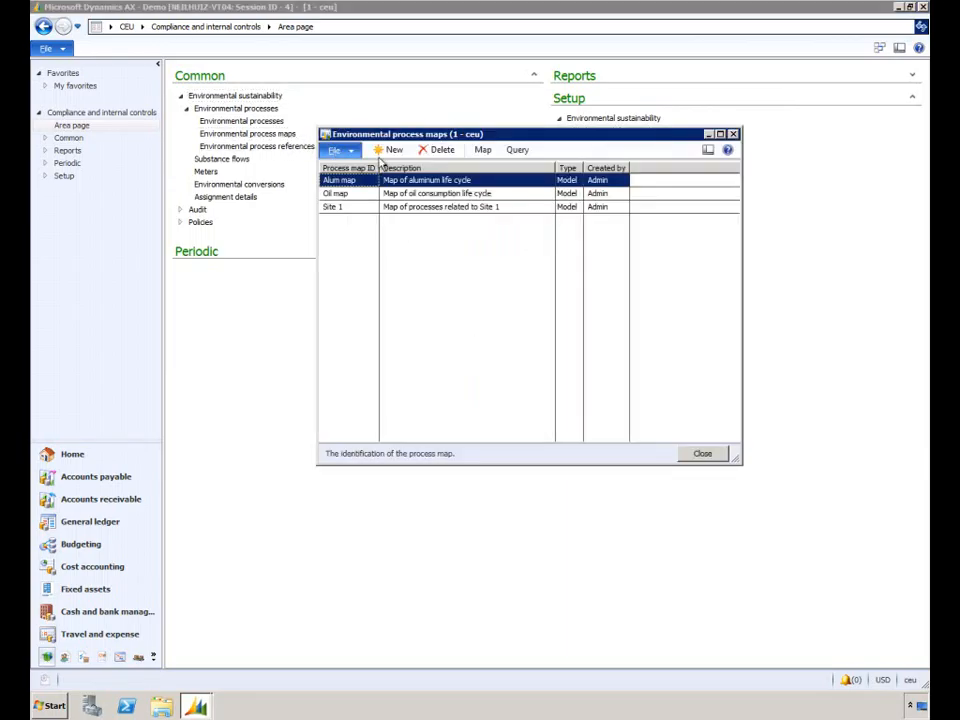
pyautogui.click(486, 150)
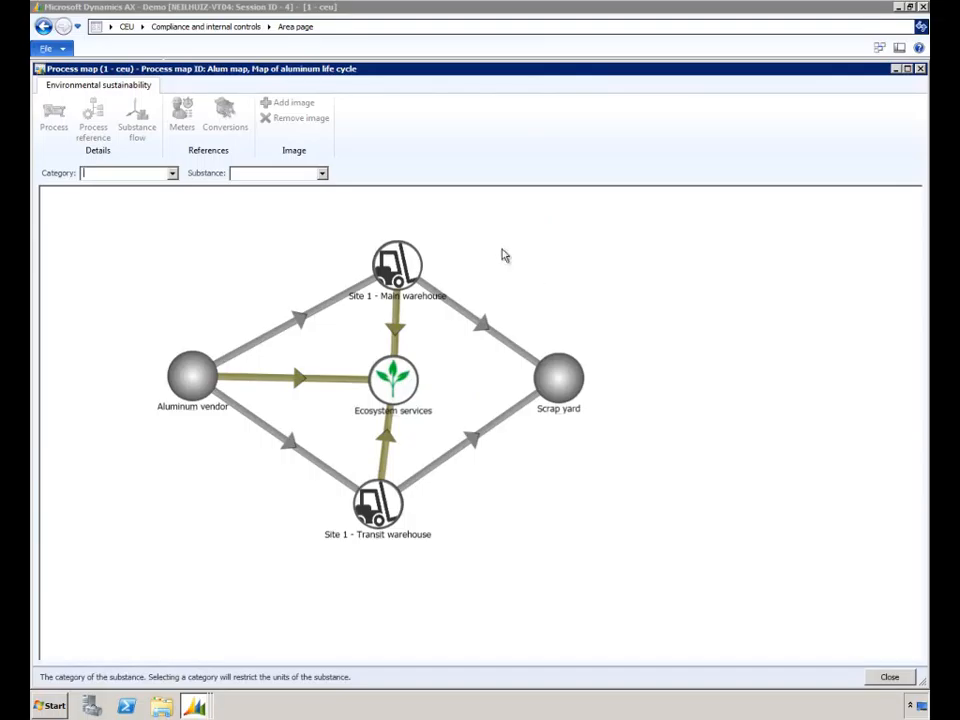
pyautogui.moveTo(333, 309)
pyautogui.moveTo(325, 475)
pyautogui.moveTo(268, 343)
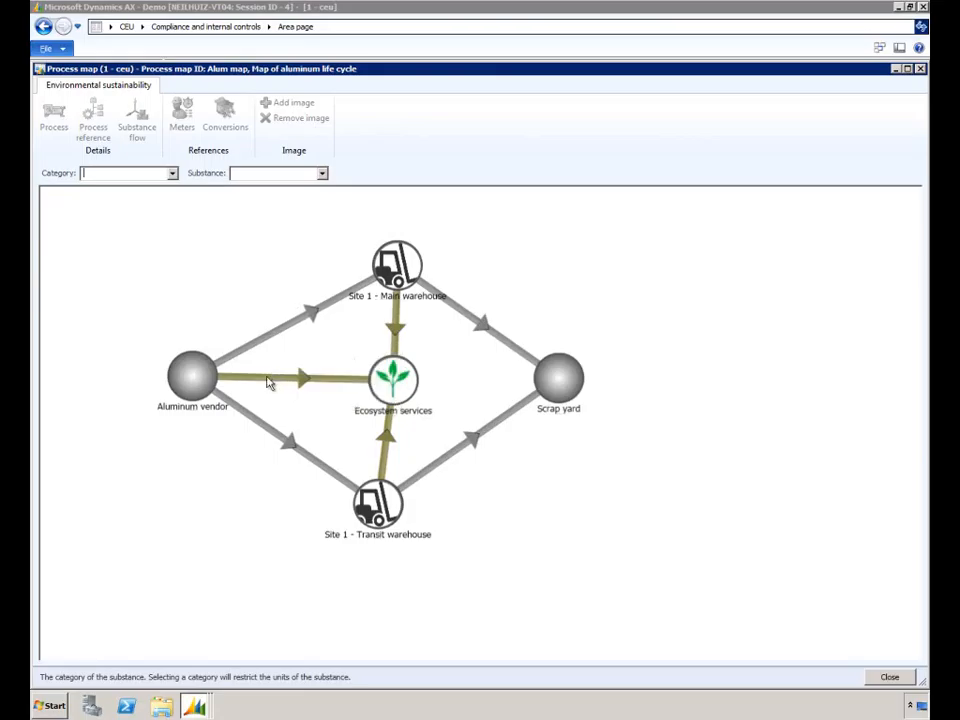
pyautogui.moveTo(268, 383)
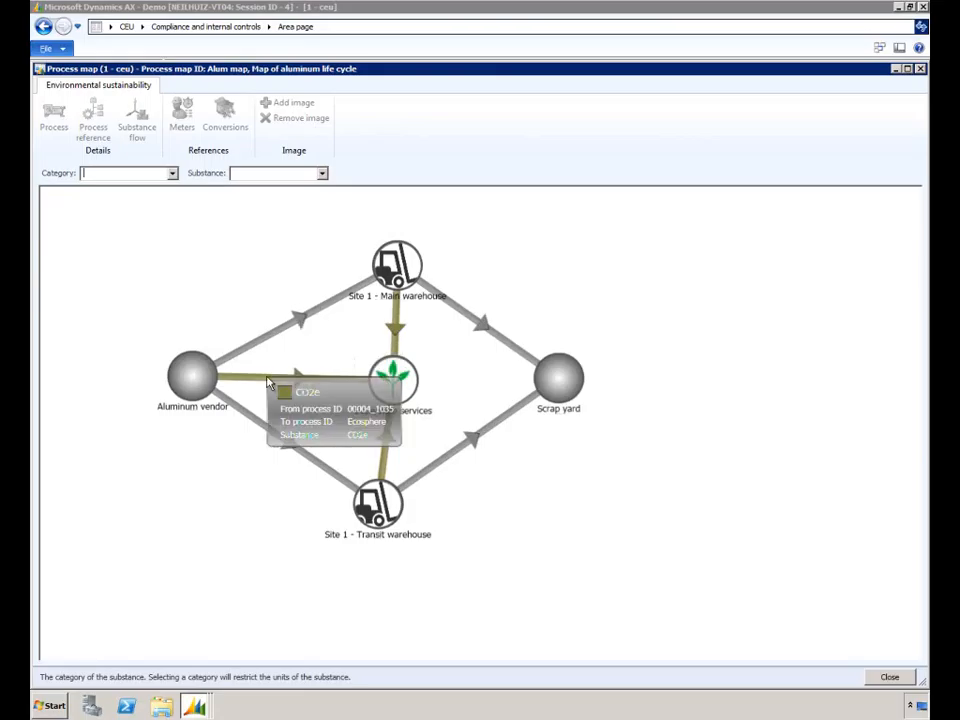
pyautogui.moveTo(401, 259)
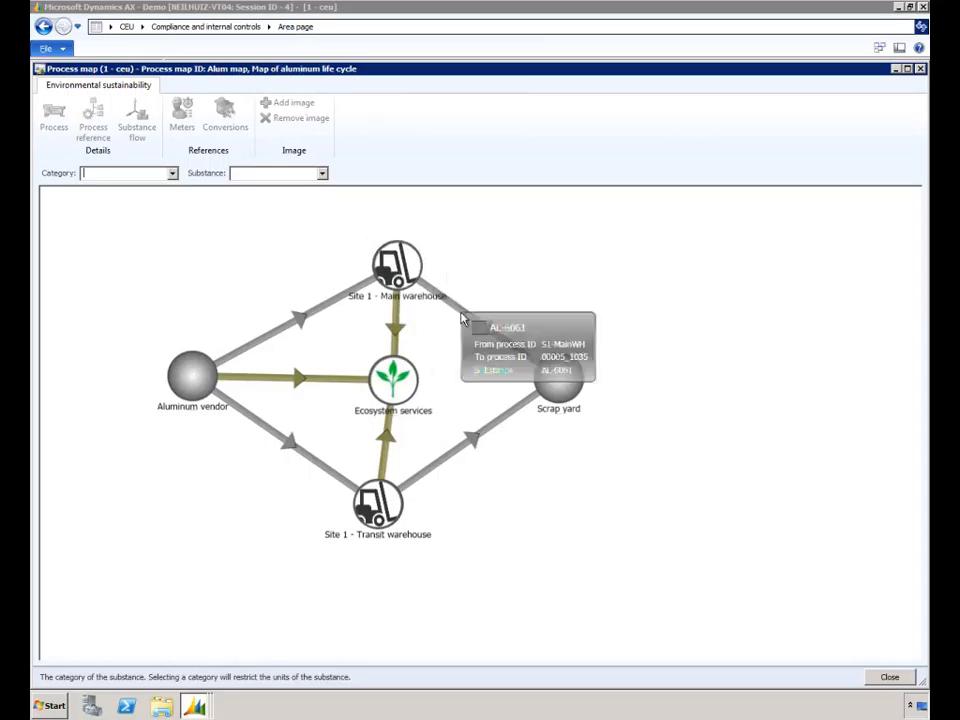
pyautogui.moveTo(568, 383)
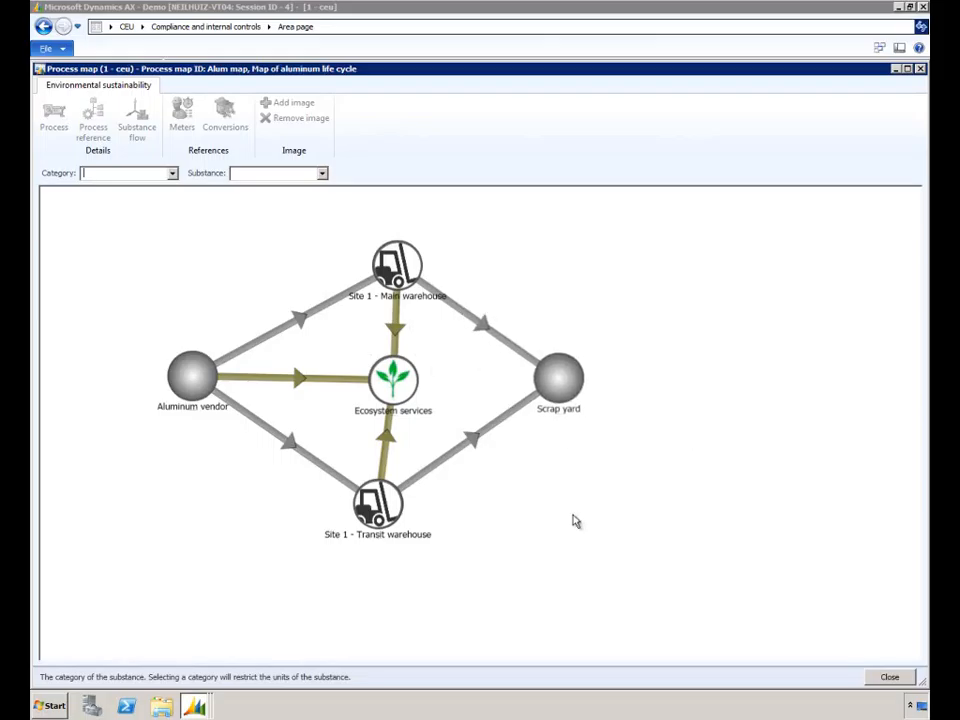
pyautogui.click(890, 677)
pyautogui.click(722, 453)
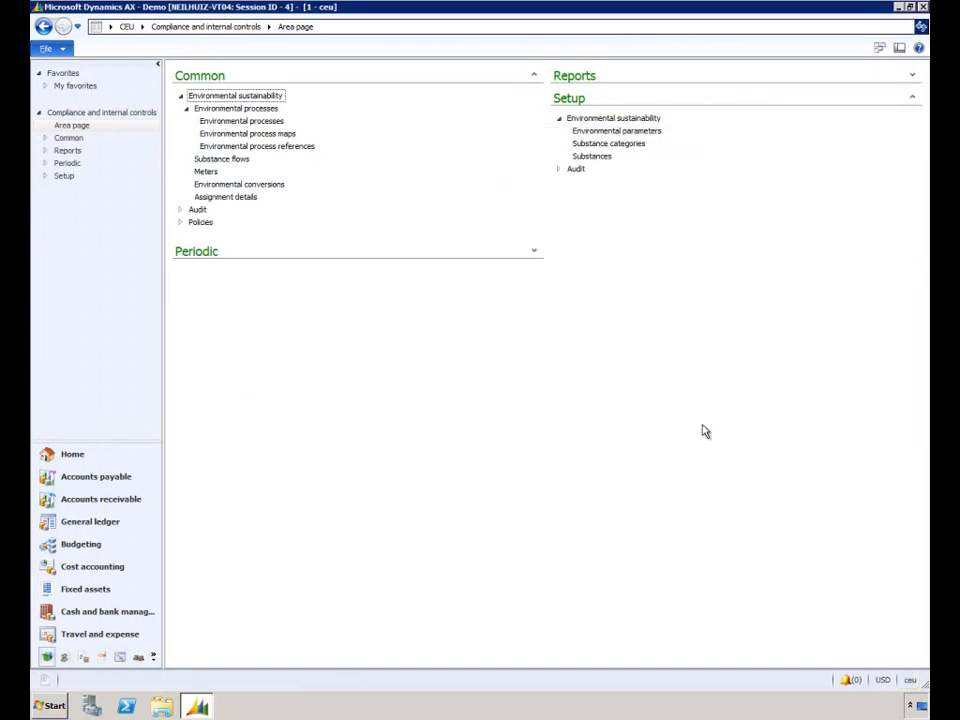
# Create a new environmental conversion with the description Producing aluminum
pyautogui.click(280, 186)
pyautogui.click(241, 84)
pyautogui.click(558, 146)
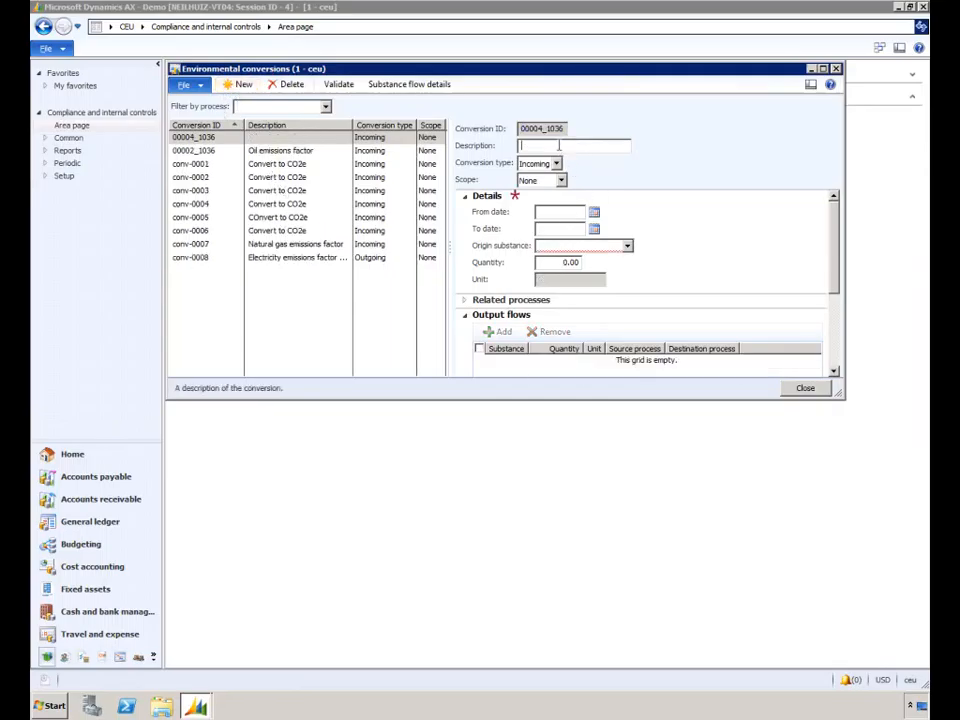
pyautogui.write('Producing aluminum')
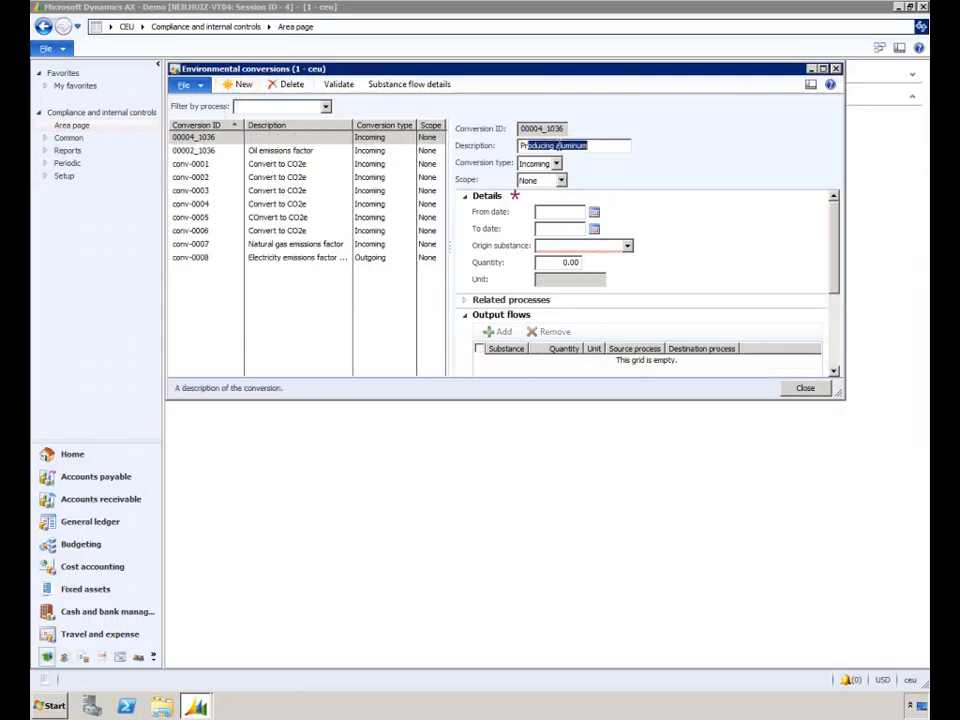
pyautogui.press('Tab')
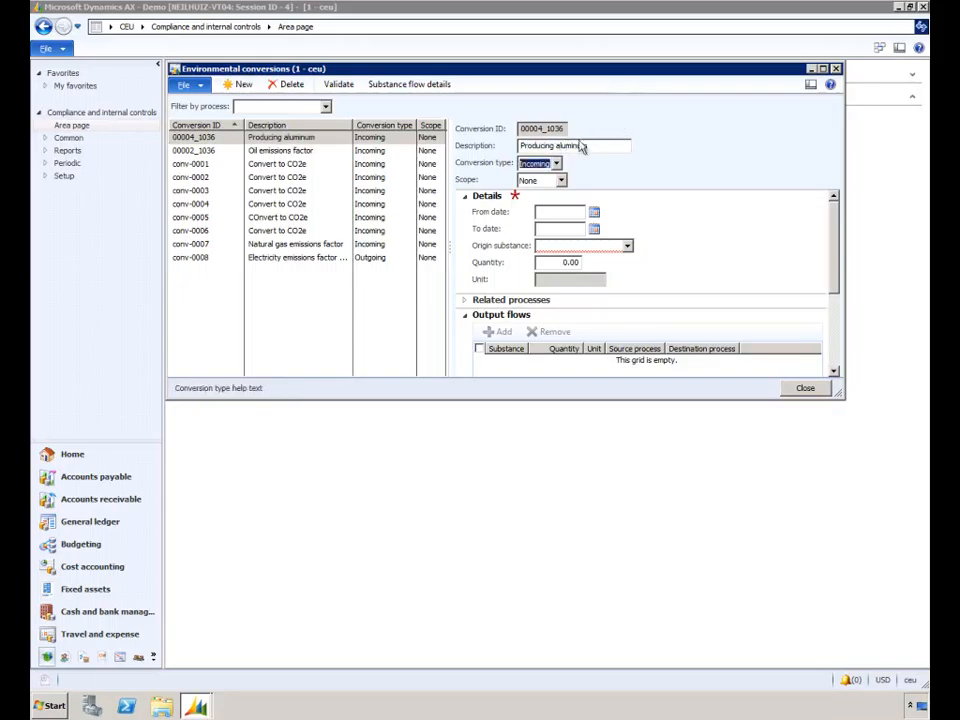
# Set the Producing aluminum conversion's type to Outgoing and its scope to Tertiary
pyautogui.click(556, 163)
pyautogui.click(554, 189)
pyautogui.click(561, 181)
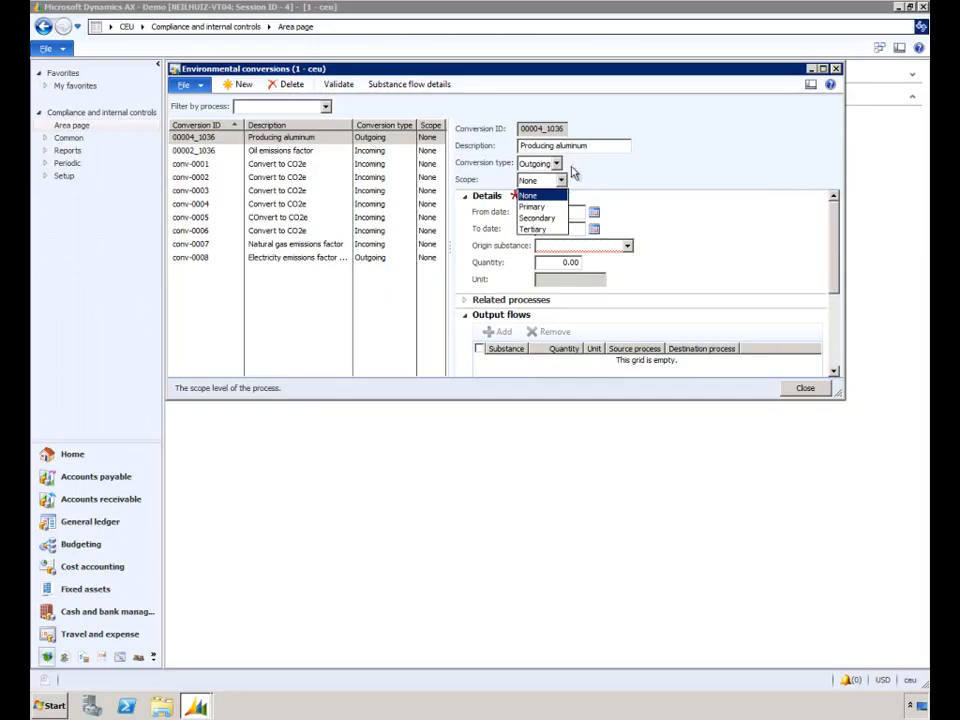
pyautogui.click(552, 230)
pyautogui.press('Tab')
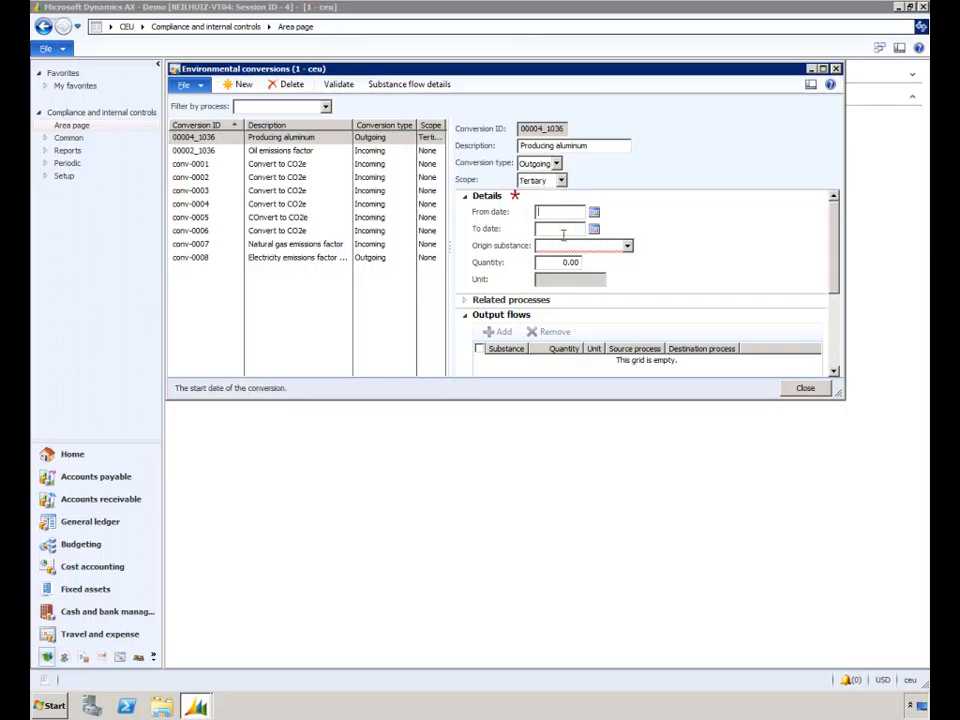
# Leave the conversion's dates blank, choose AL-6061 as its origin substance and set the quantity to 1
pyautogui.click(563, 229)
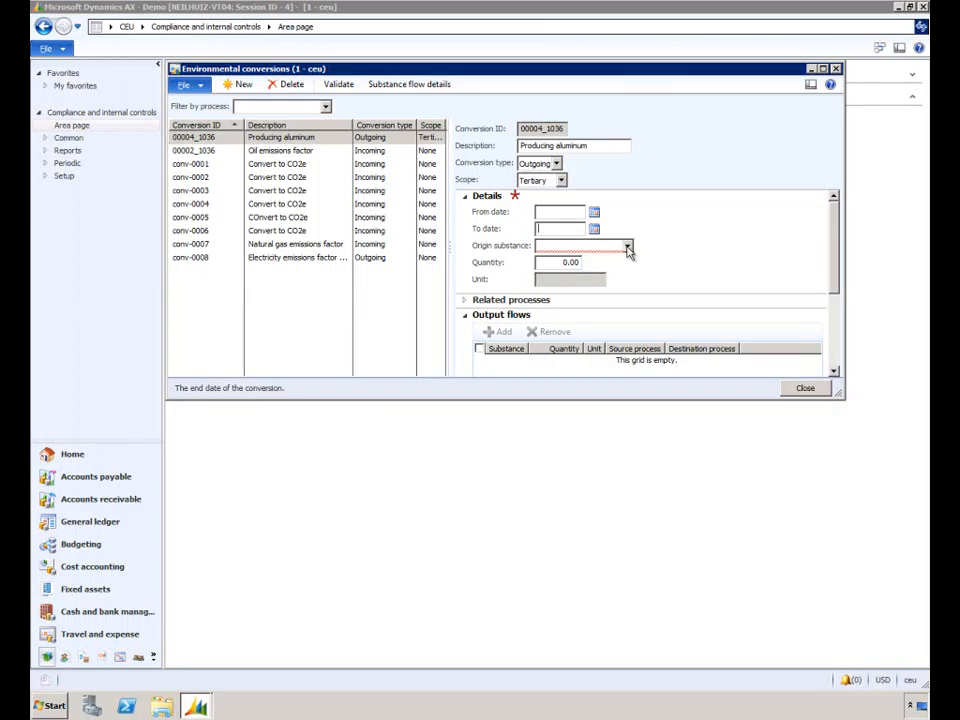
pyautogui.click(628, 250)
pyautogui.click(575, 278)
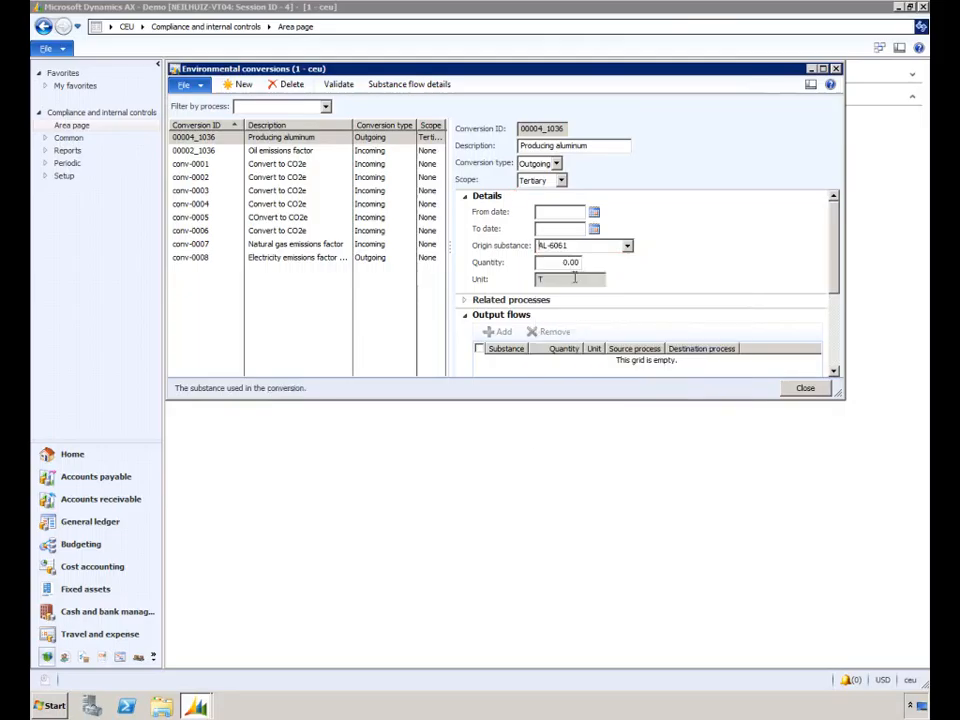
pyautogui.press('Tab')
pyautogui.write('1')
pyautogui.press('Tab')
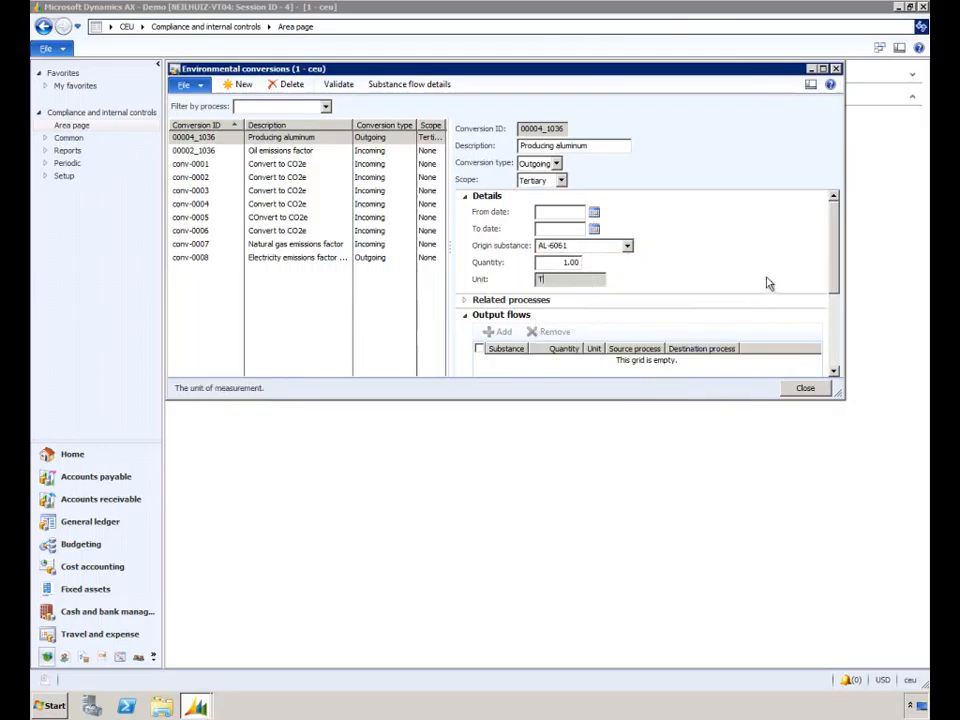
# Add the Aluminum vendor process as a related process of the Producing aluminum conversion
pyautogui.click(466, 300)
pyautogui.click(499, 213)
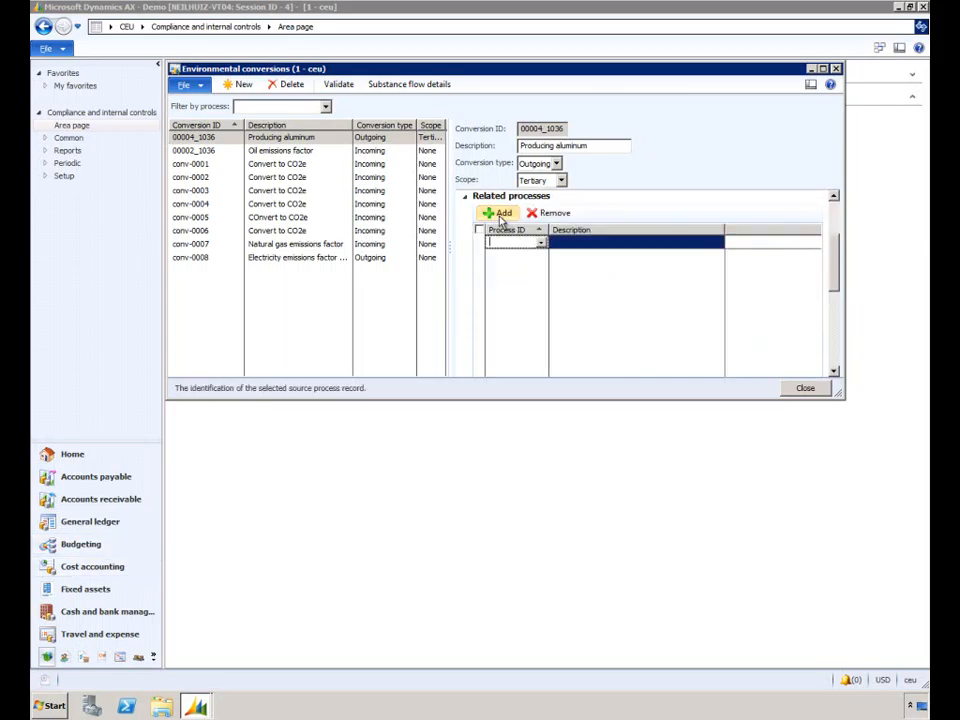
pyautogui.click(543, 244)
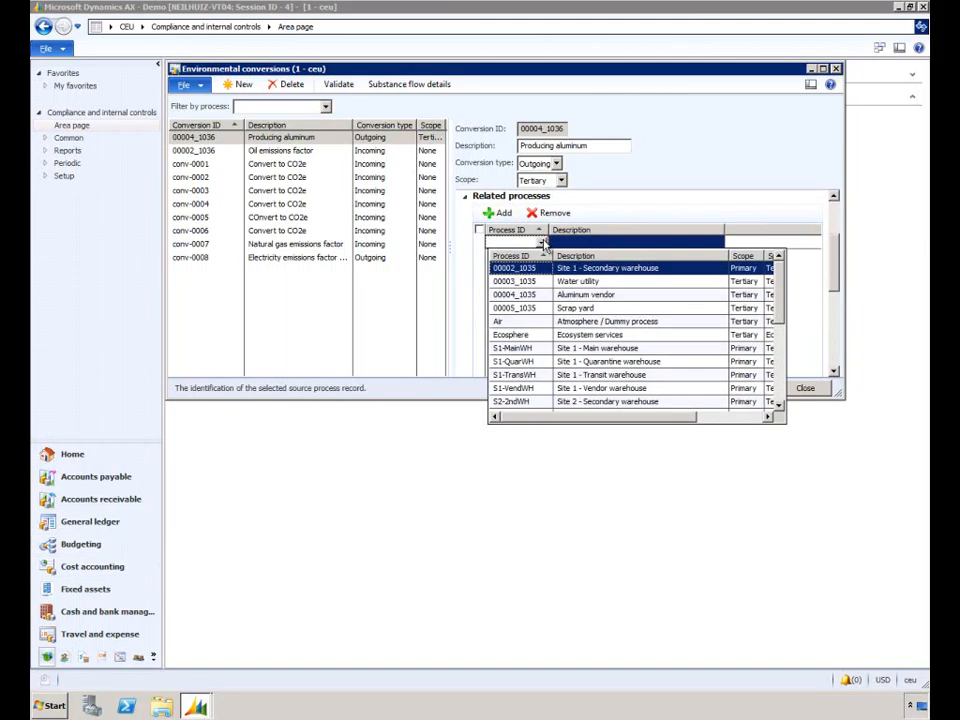
pyautogui.click(566, 294)
pyautogui.click(468, 197)
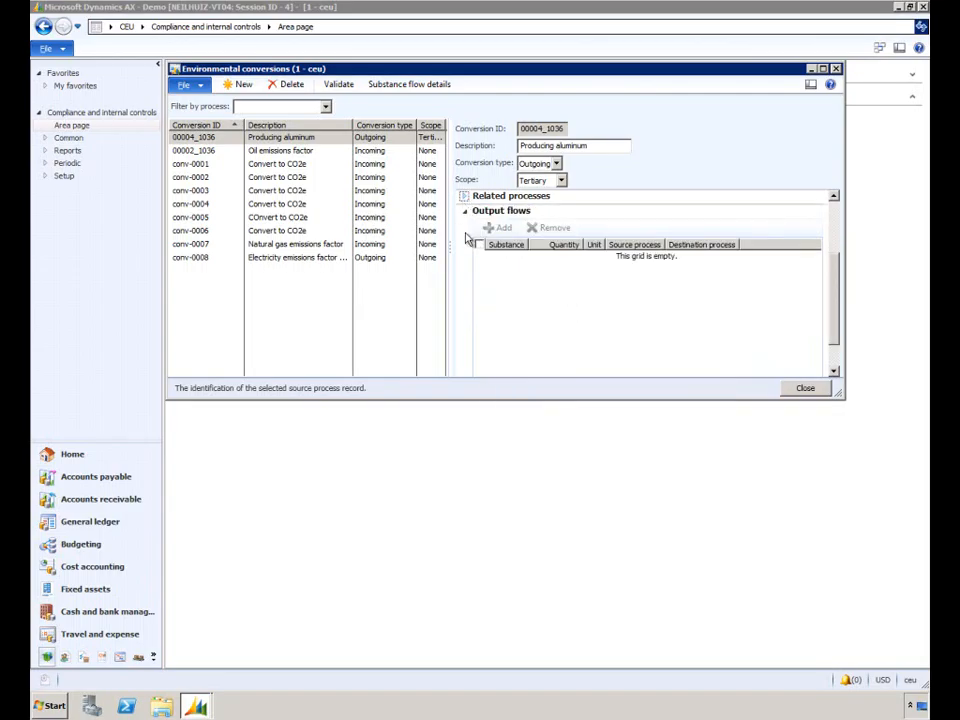
# Add an output flow for substance CO2e with quantity 0.05 to the Producing aluminum conversion
pyautogui.click(499, 197)
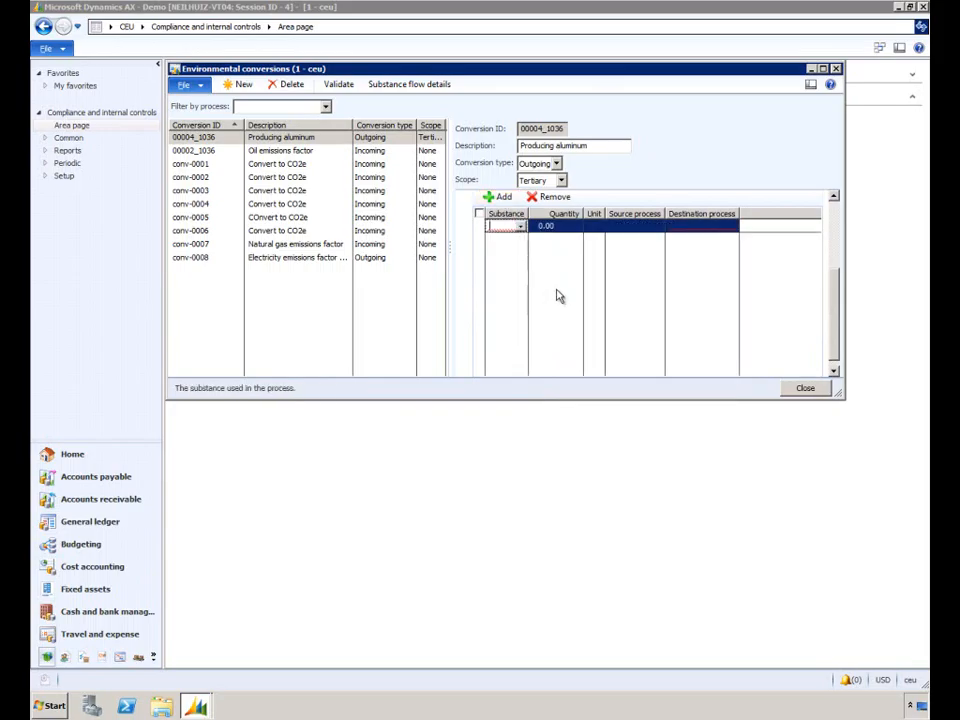
pyautogui.click(521, 227)
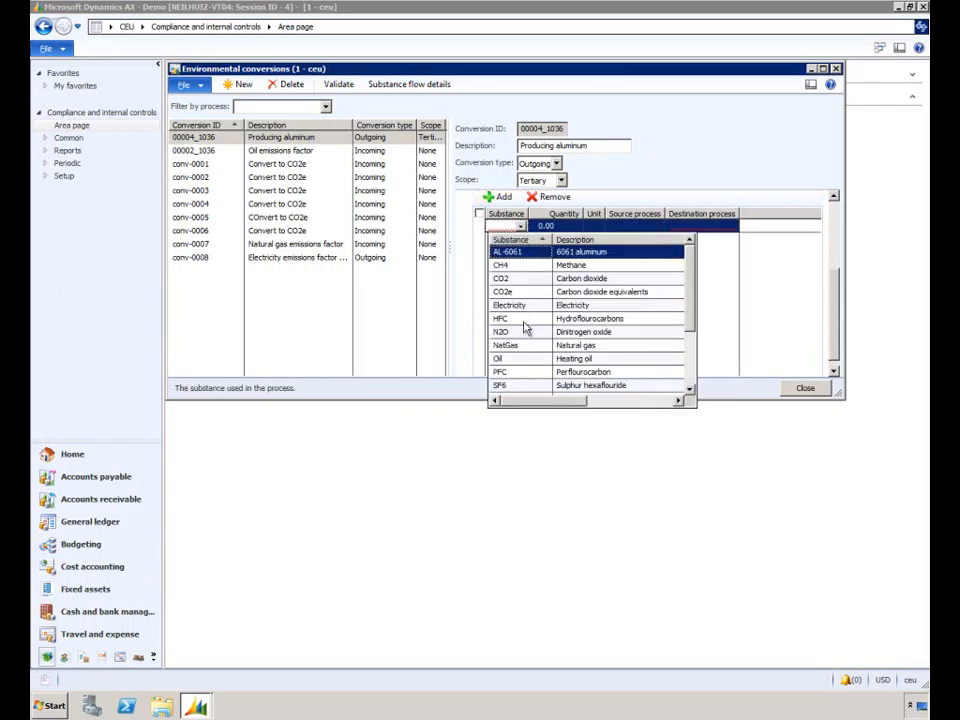
pyautogui.click(525, 292)
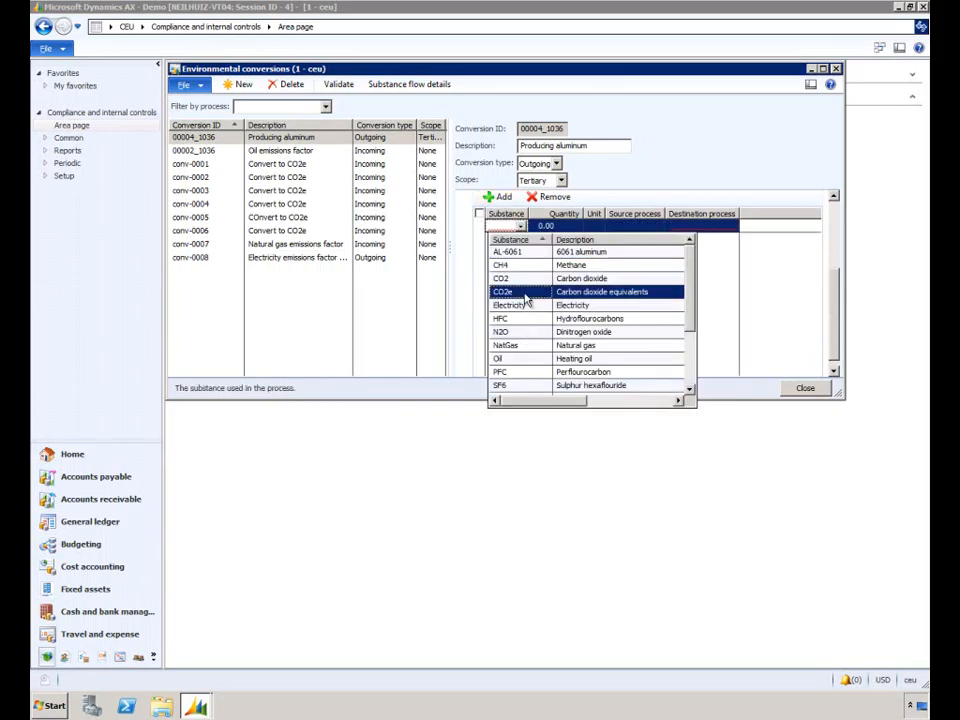
pyautogui.click(566, 226)
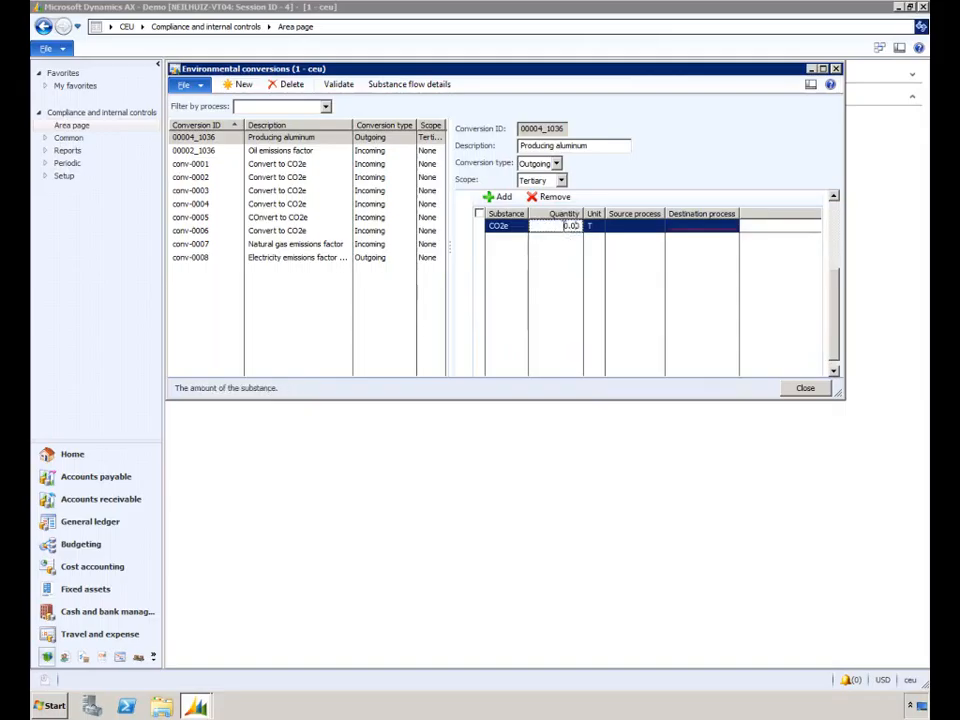
pyautogui.doubleClick(566, 226)
pyautogui.write('0')
pyautogui.write('.05')
pyautogui.press('Tab')
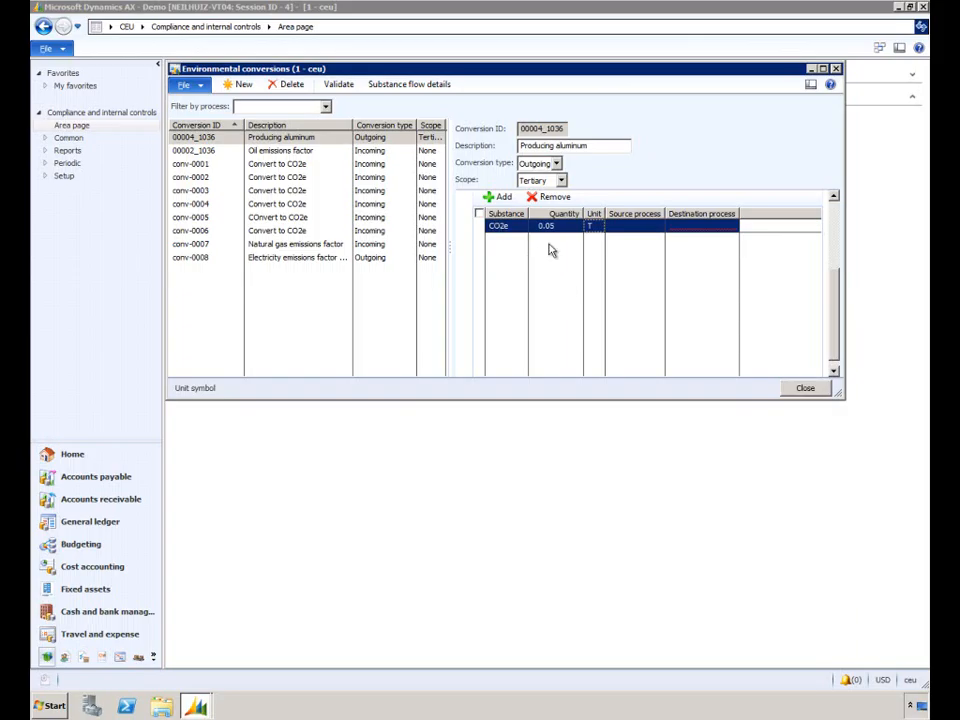
# Set the CO2e output flow's source process to Aluminum vendor and its destination process to Ecosphere
pyautogui.click(633, 228)
pyautogui.click(656, 226)
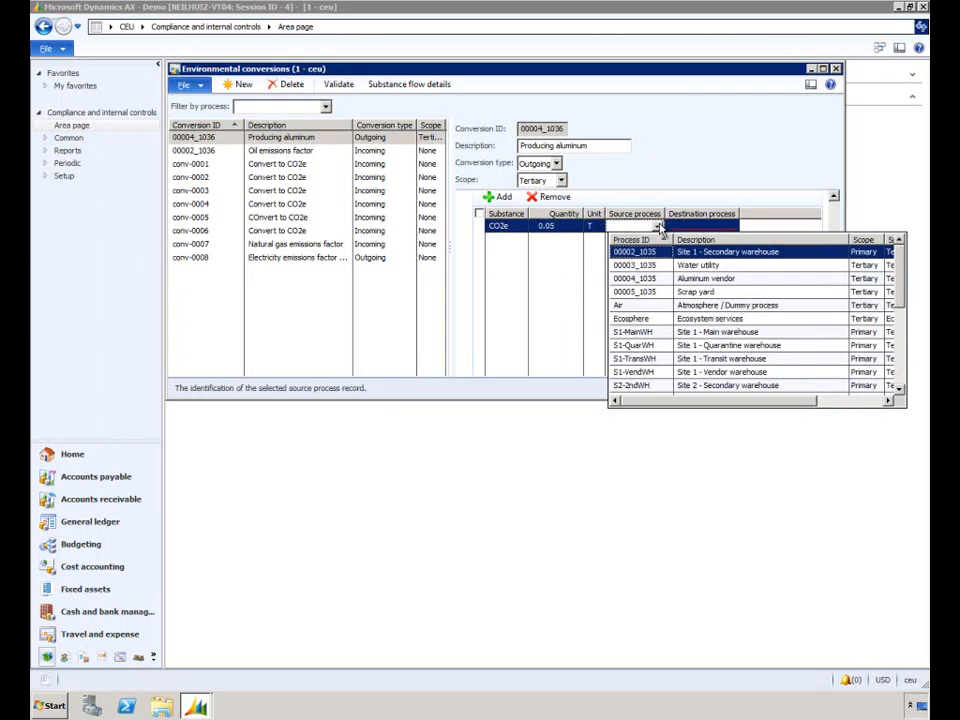
pyautogui.click(727, 279)
pyautogui.click(705, 227)
pyautogui.click(731, 227)
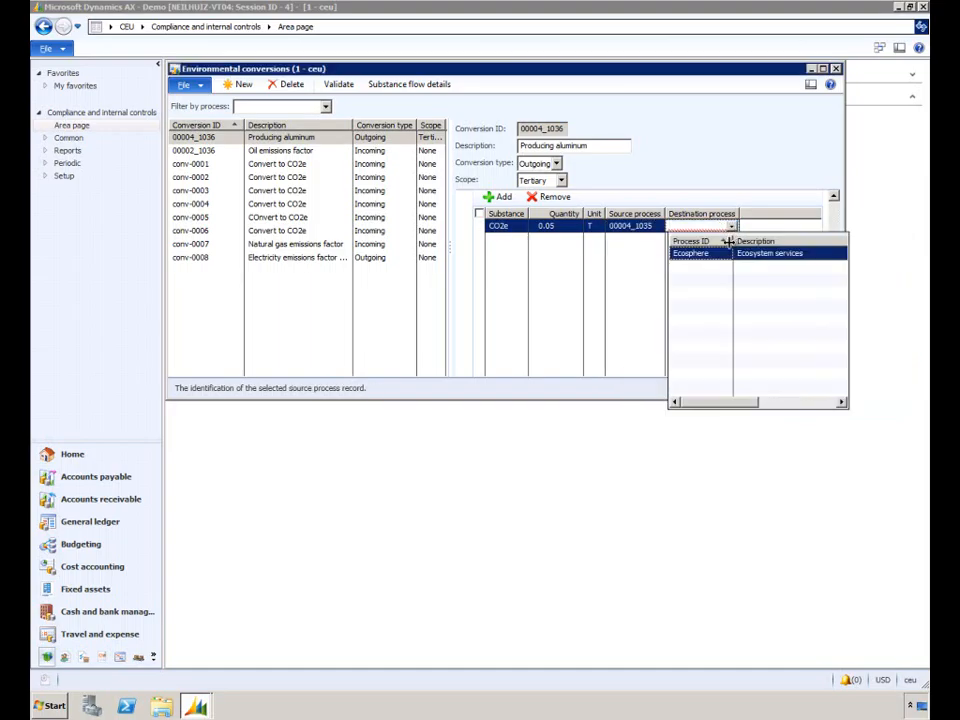
pyautogui.click(718, 253)
pyautogui.moveTo(836, 306); pyautogui.dragTo(836, 243)
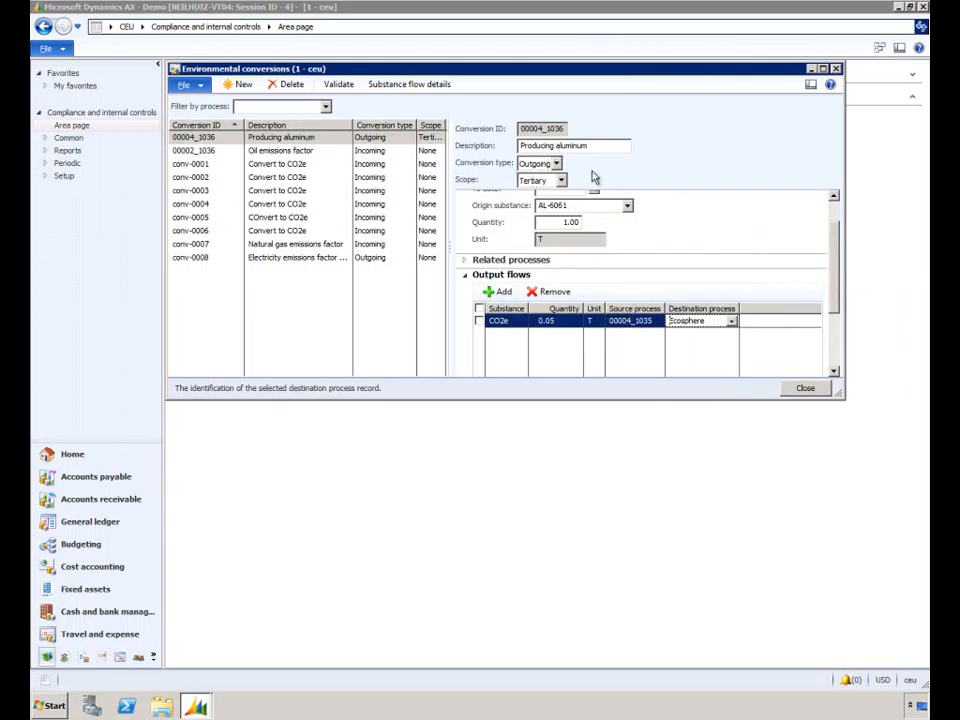
pyautogui.scroll(2, 820, 245)
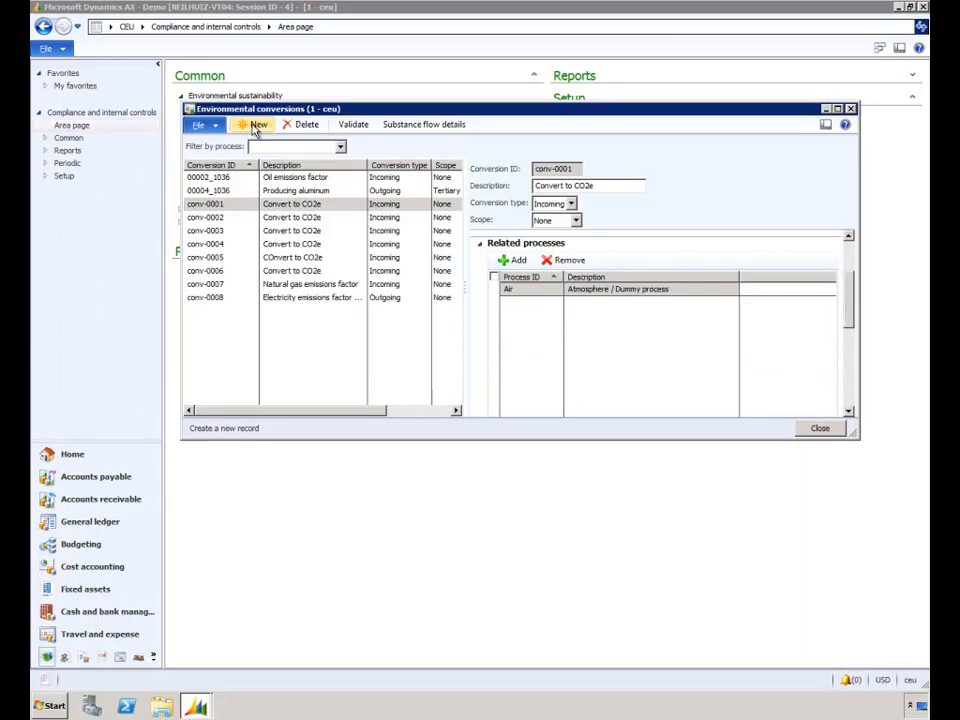
# Create another environmental conversion described as Processing aluminum, keeping its type Incoming and setting its scope to Primary
pyautogui.click(255, 128)
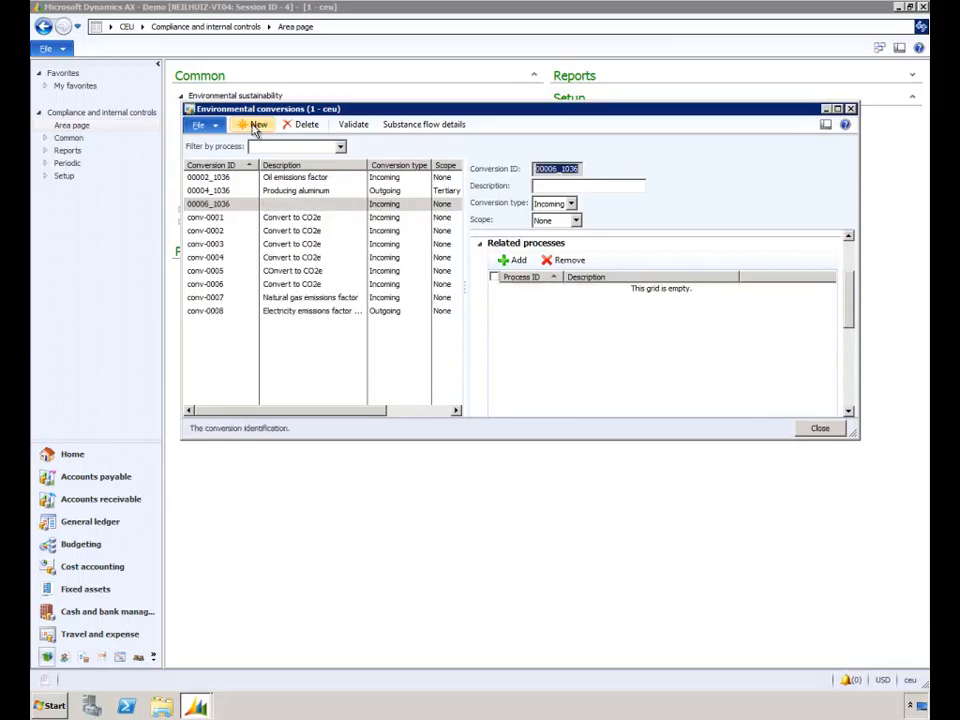
pyautogui.click(567, 185)
pyautogui.write('Pro')
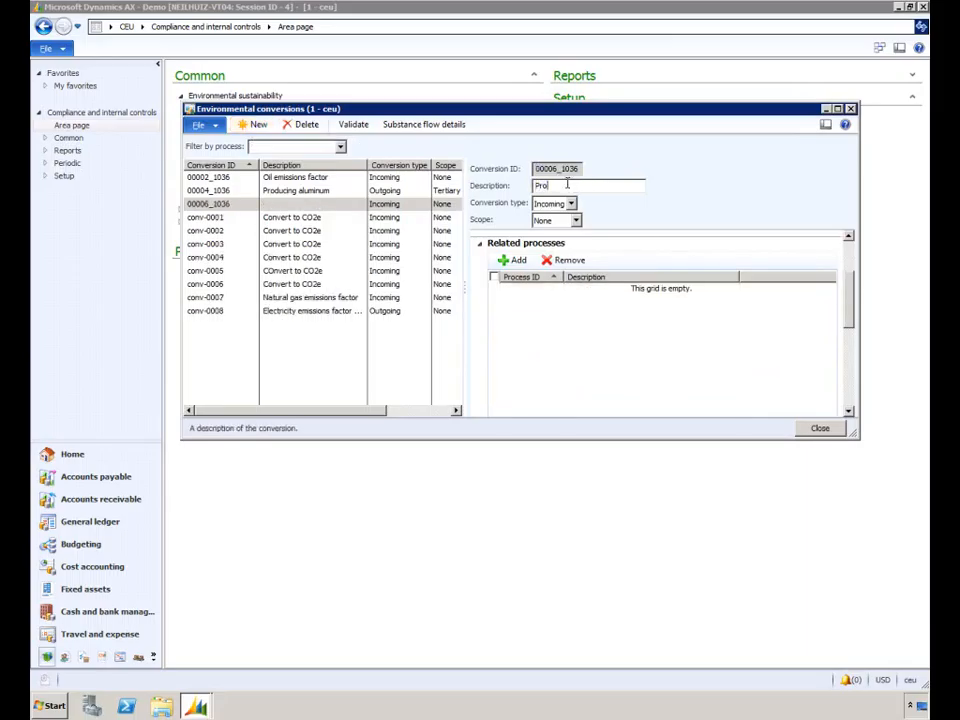
pyautogui.write('cess')
pyautogui.press('Tab')
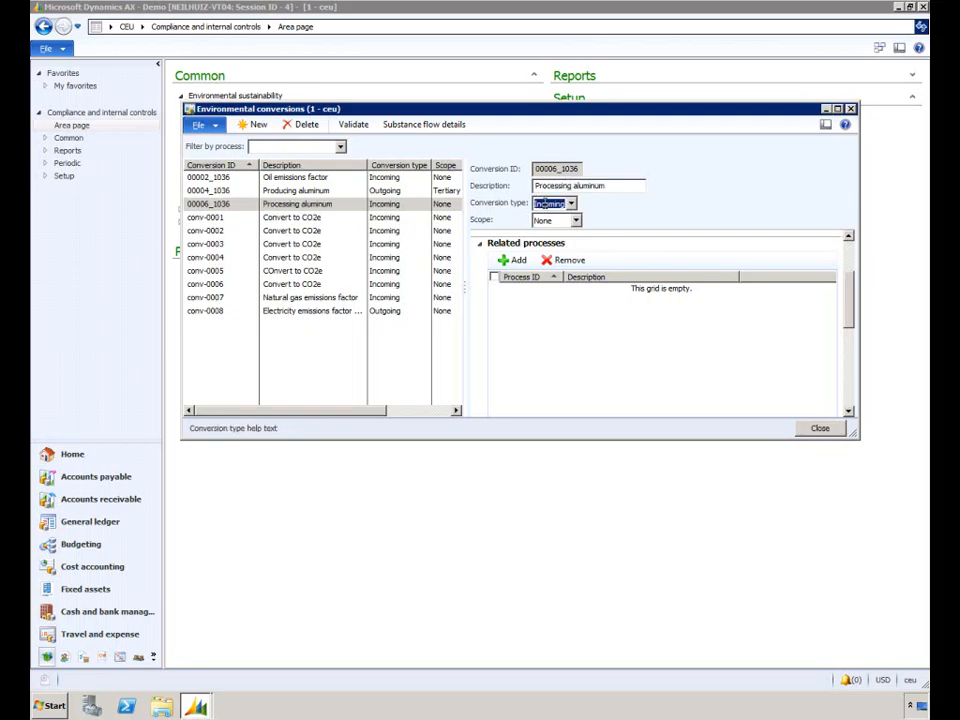
pyautogui.click(575, 220)
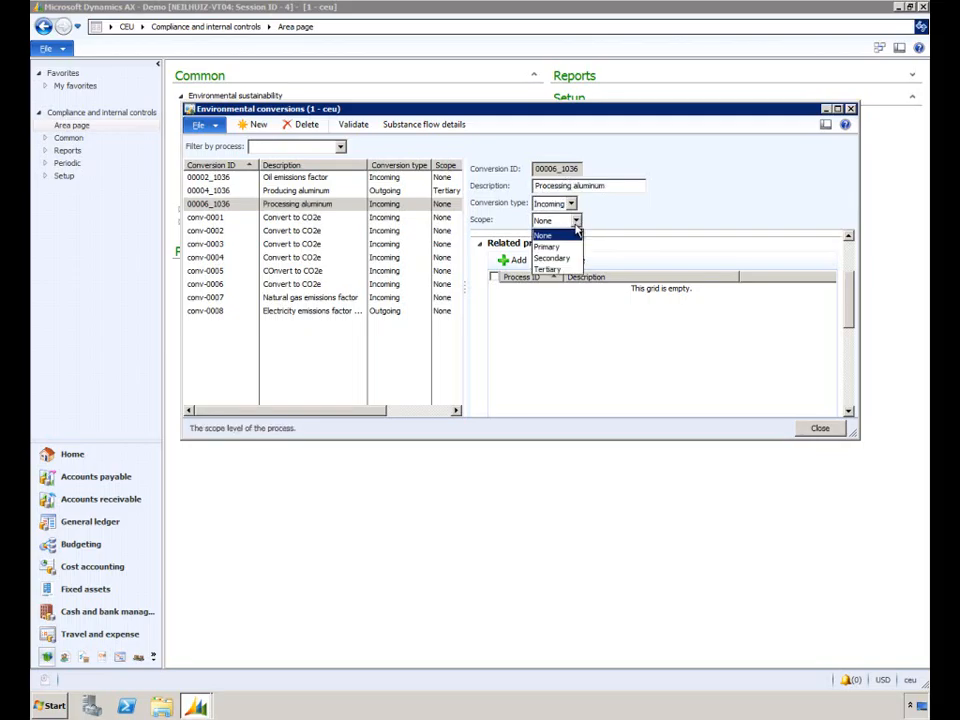
pyautogui.click(575, 246)
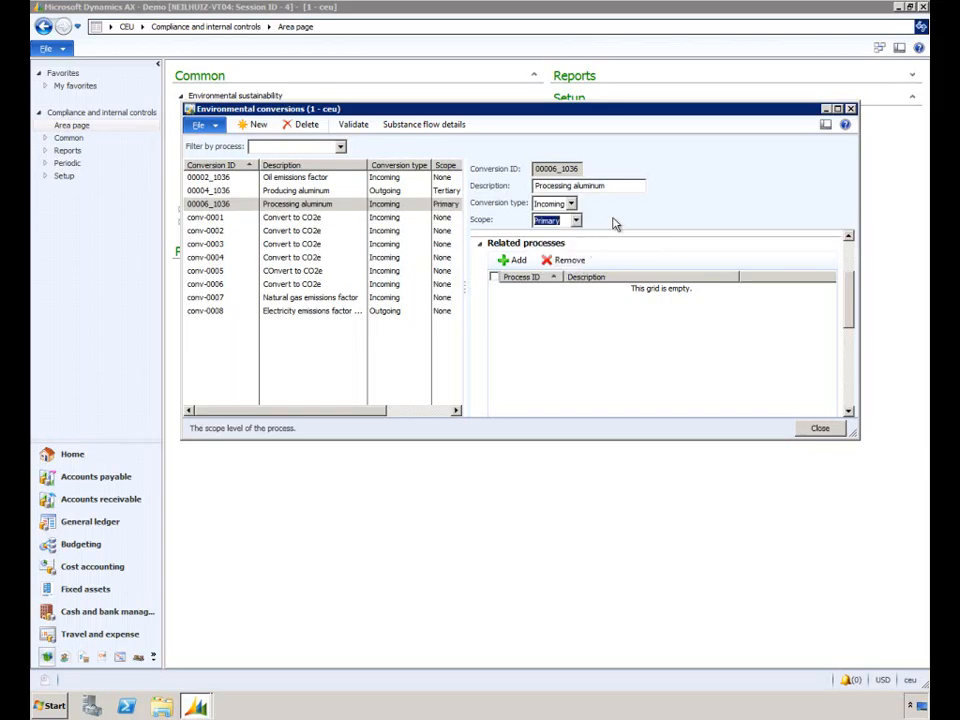
# Set the Processing aluminum conversion's origin substance to AL-6061 with a quantity of 1
pyautogui.click(849, 262)
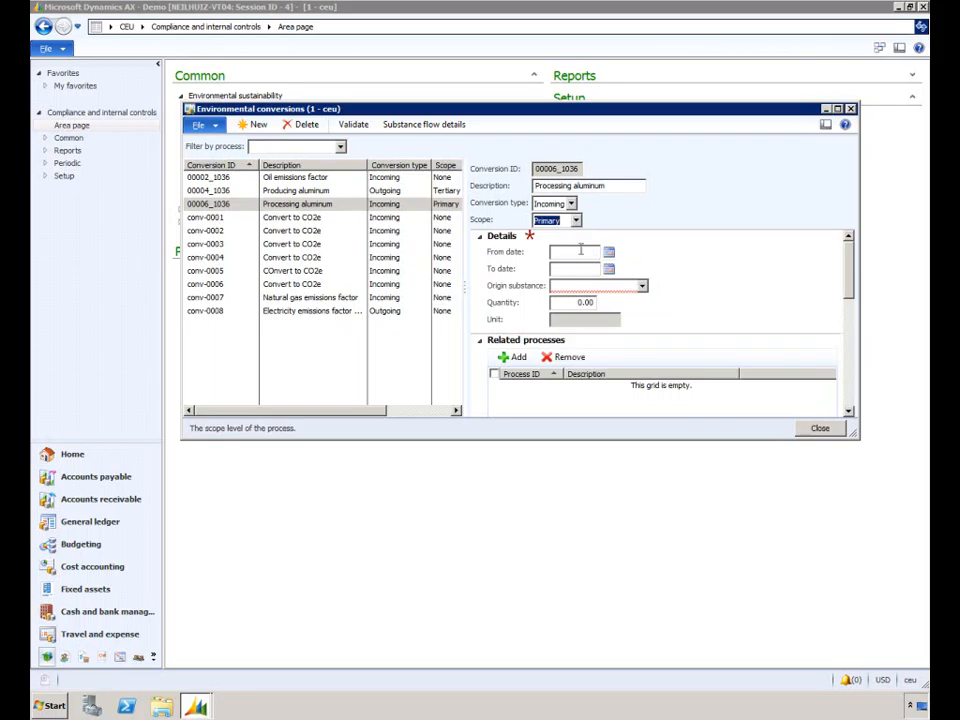
pyautogui.click(642, 286)
pyautogui.click(607, 318)
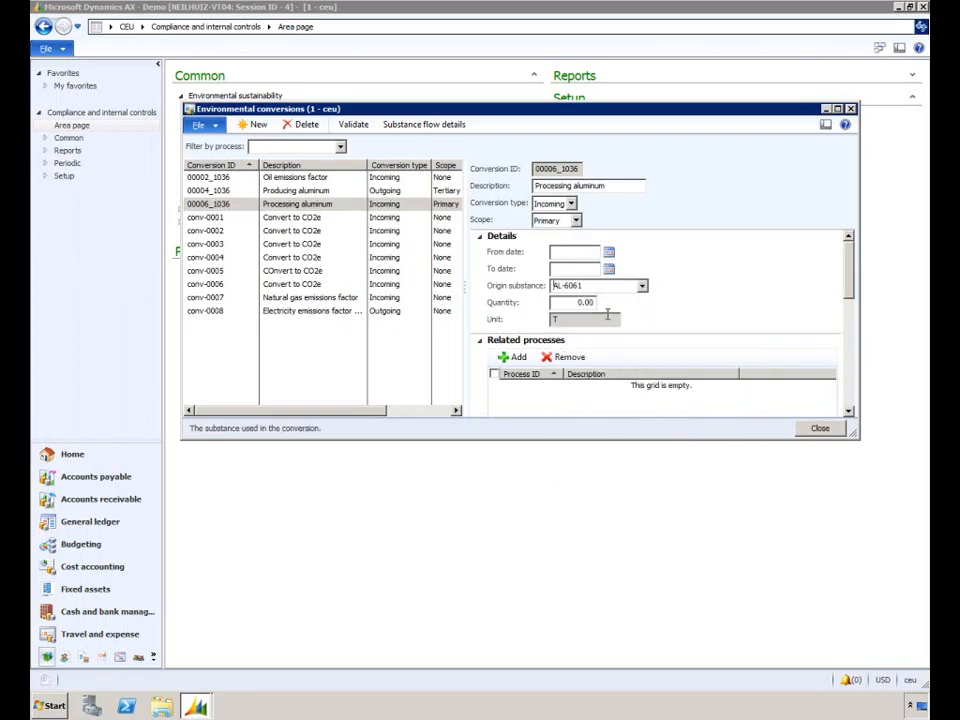
pyautogui.click(585, 302)
pyautogui.write('1')
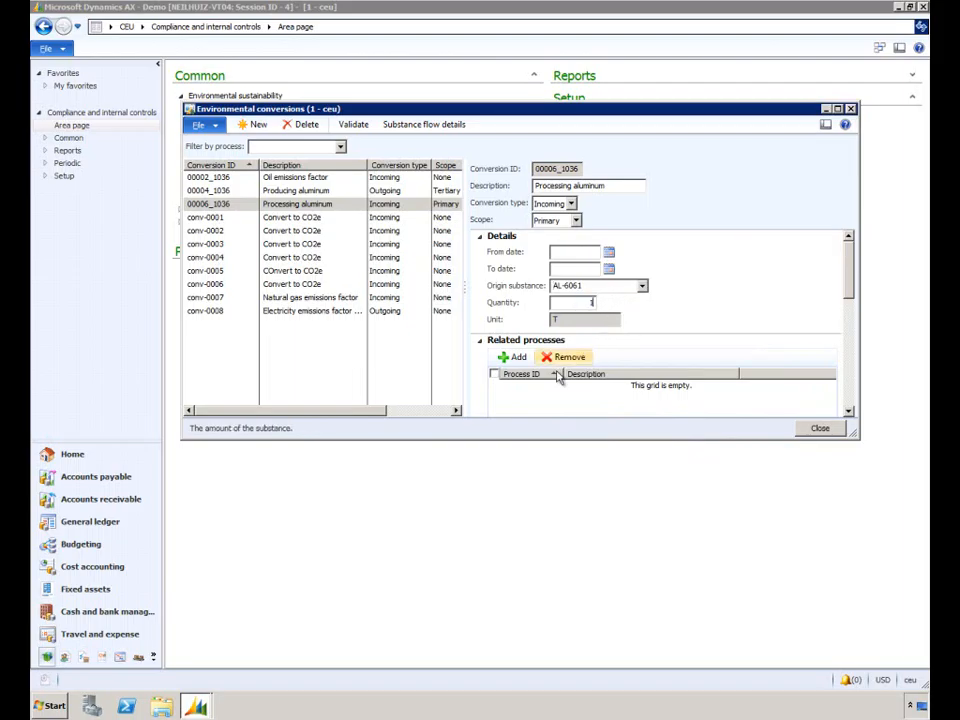
# Add Site 1 - Main warehouse and a second Site 1 warehouse as related processes of the Processing aluminum conversion
pyautogui.click(513, 357)
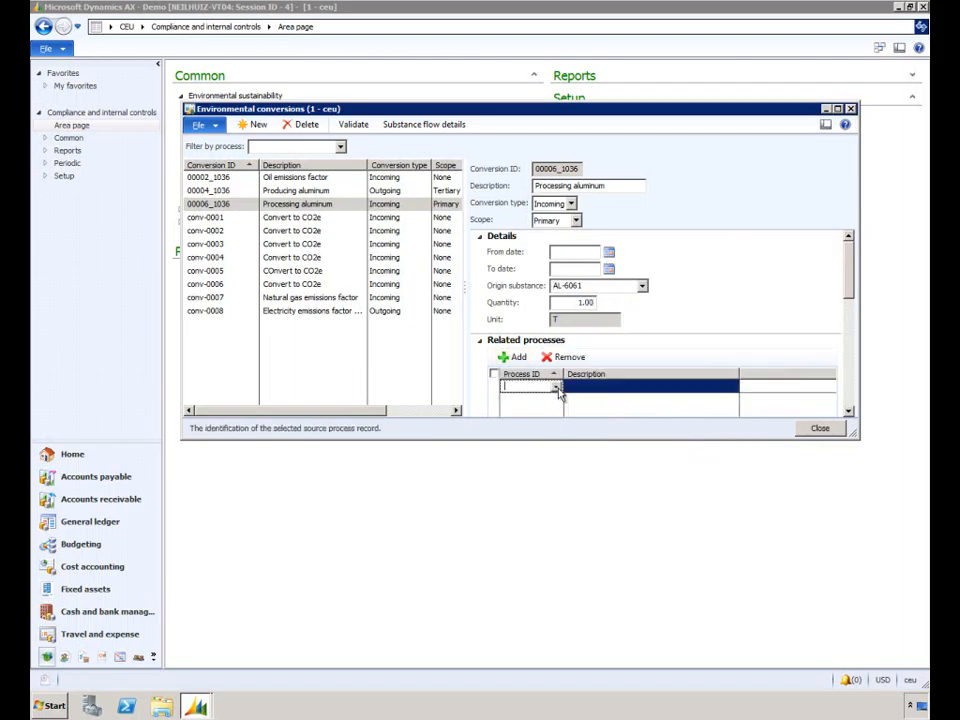
pyautogui.click(557, 388)
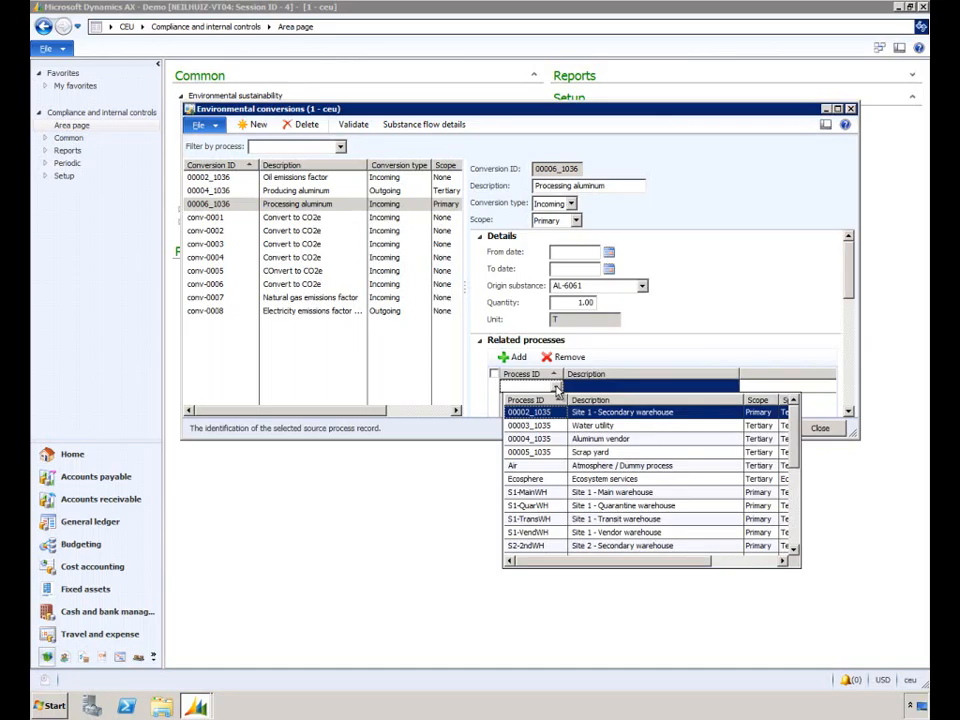
pyautogui.click(648, 491)
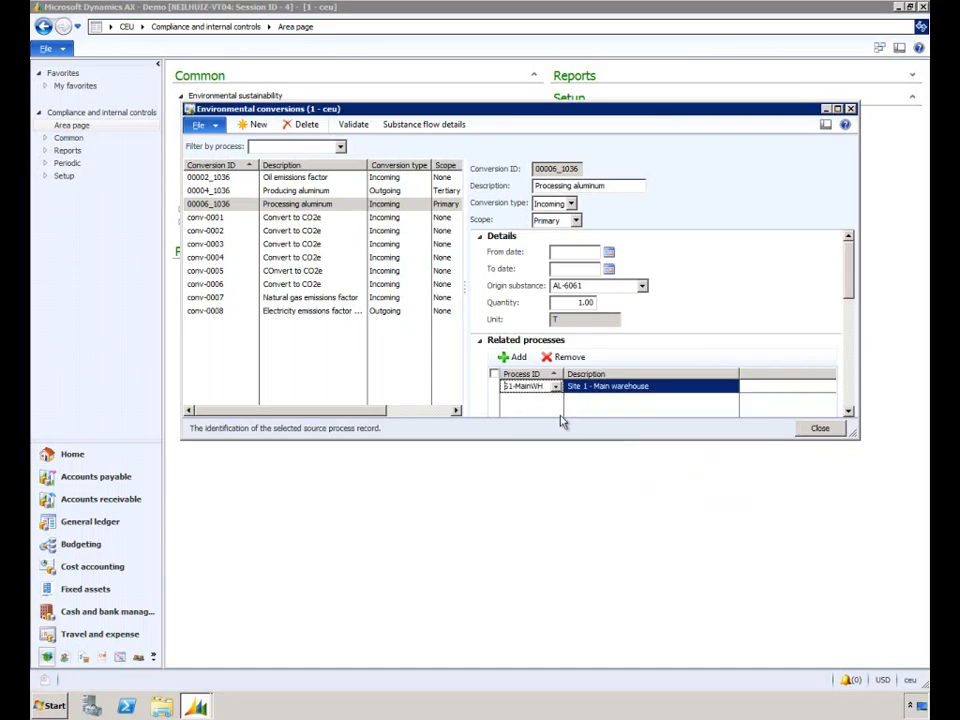
pyautogui.click(514, 357)
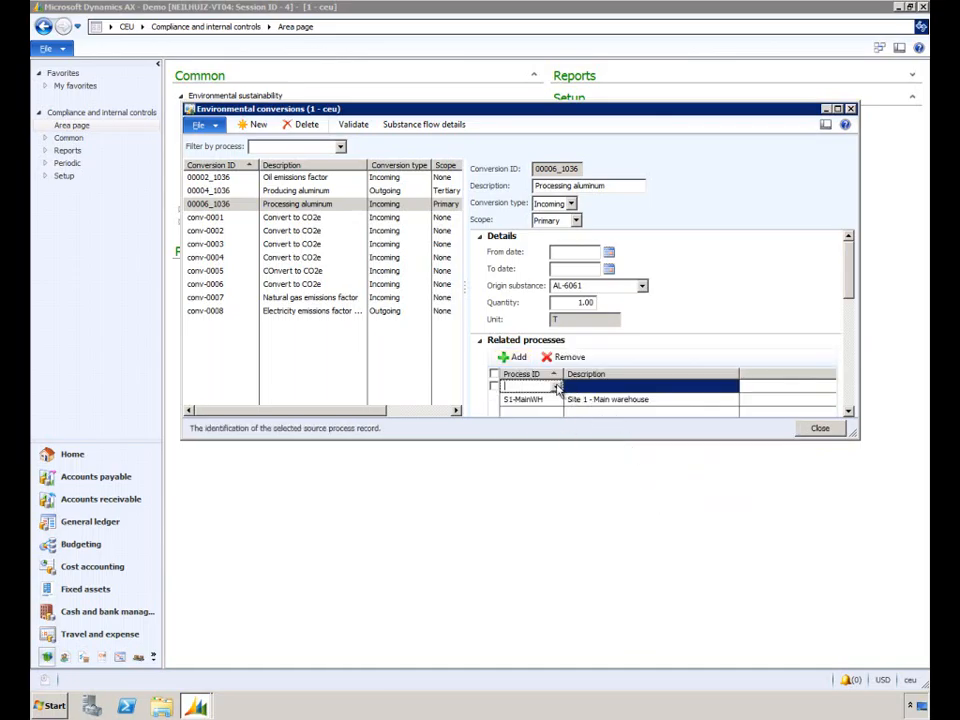
pyautogui.click(556, 387)
pyautogui.click(645, 525)
# Add an output flow for substance AL-6061 with quantity 0.1 to the Processing aluminum conversion
pyautogui.moveTo(849, 274); pyautogui.dragTo(849, 302)
pyautogui.click(481, 328)
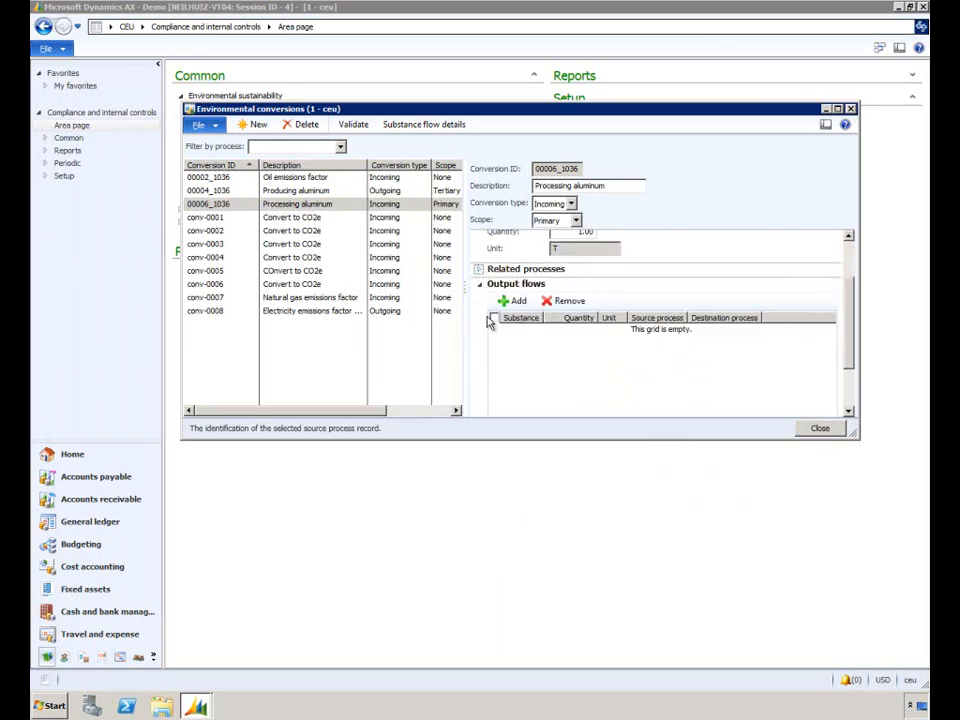
pyautogui.click(514, 300)
pyautogui.click(536, 331)
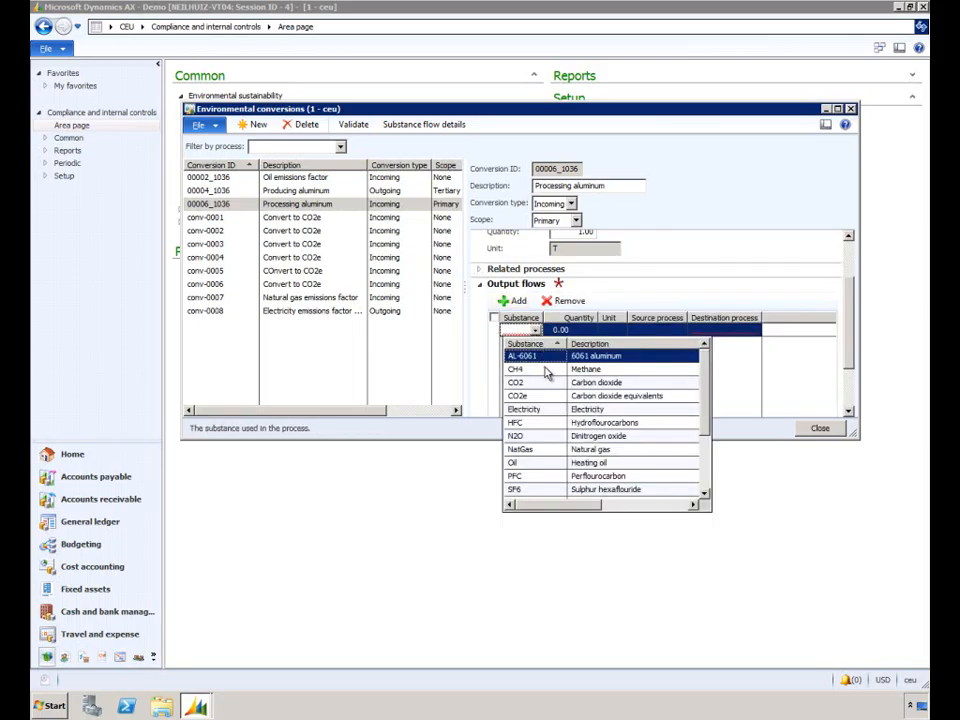
pyautogui.click(543, 362)
pyautogui.press('Tab')
pyautogui.write('0.1')
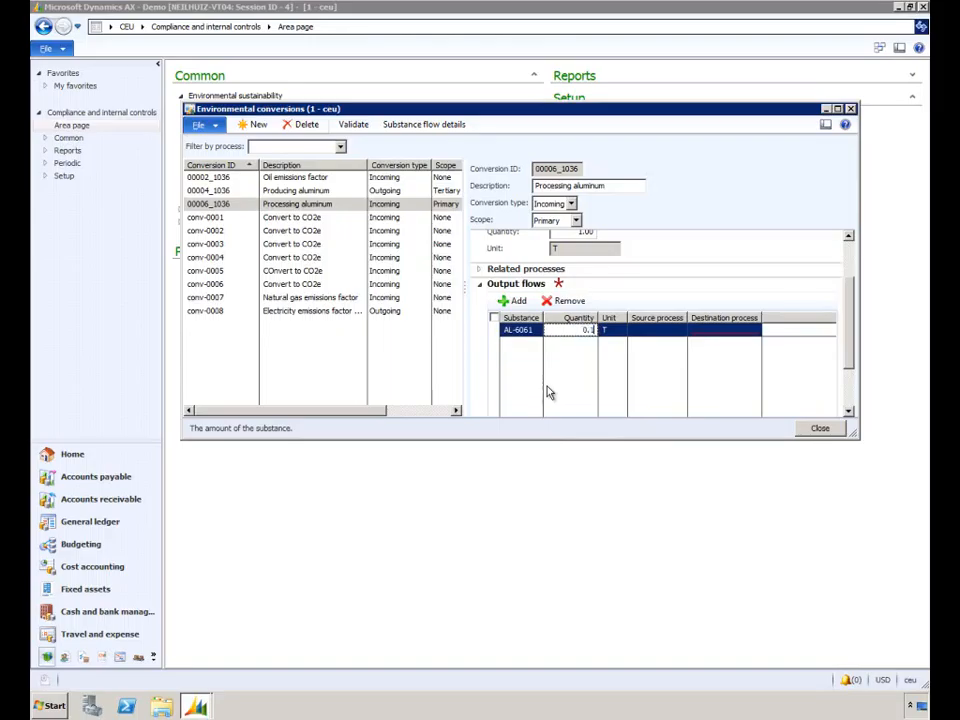
pyautogui.press('Tab')
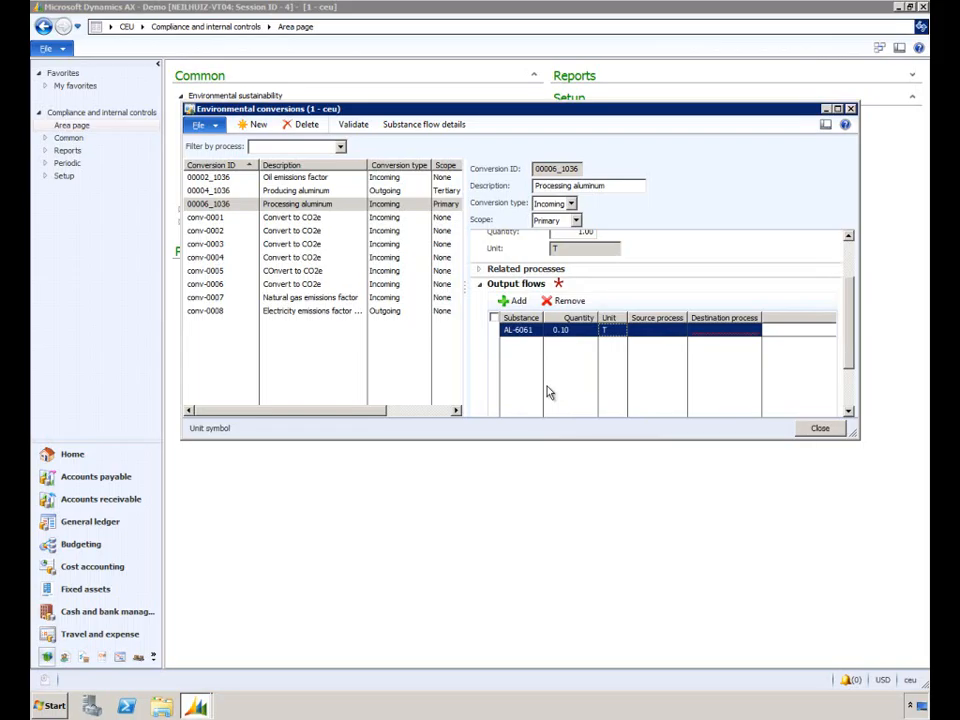
# Set the AL-6061 output flow's destination process to Scrap yard (00005_1035), and close the environmental conversions form
pyautogui.click(756, 333)
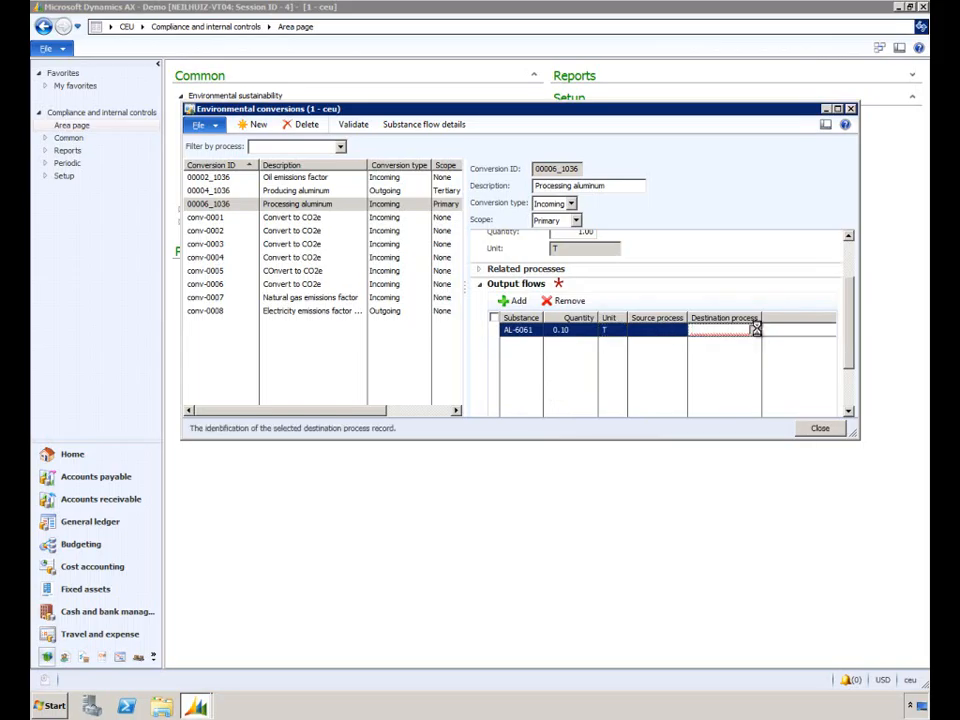
pyautogui.click(756, 332)
pyautogui.click(735, 396)
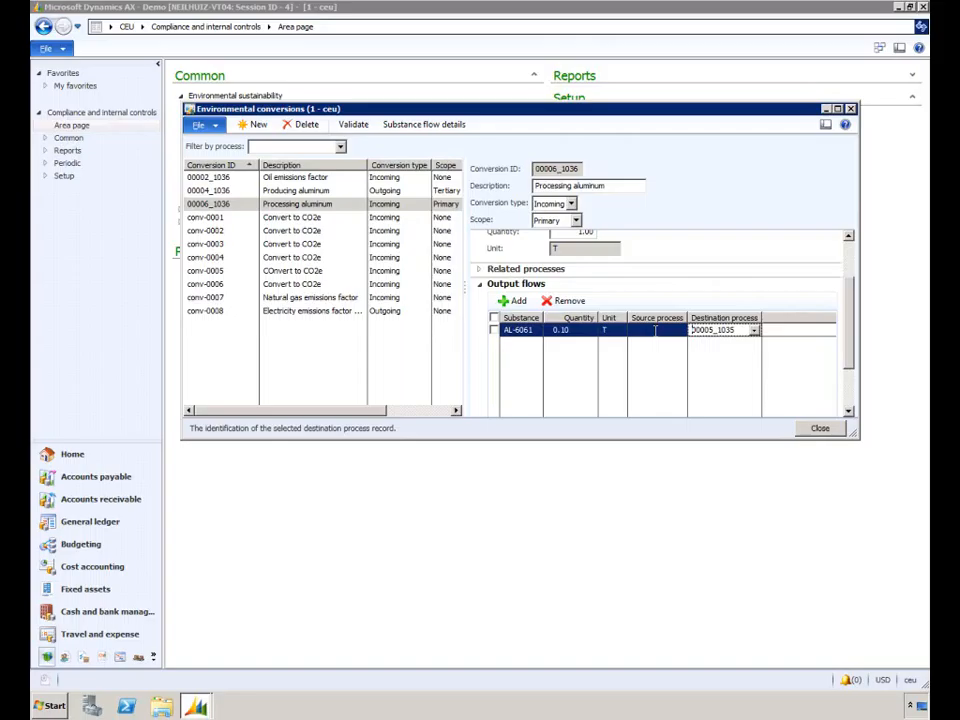
pyautogui.click(820, 428)
# Review the batch and query options of Calculate conversions, and run it for all transaction types without a date range
pyautogui.click(242, 291)
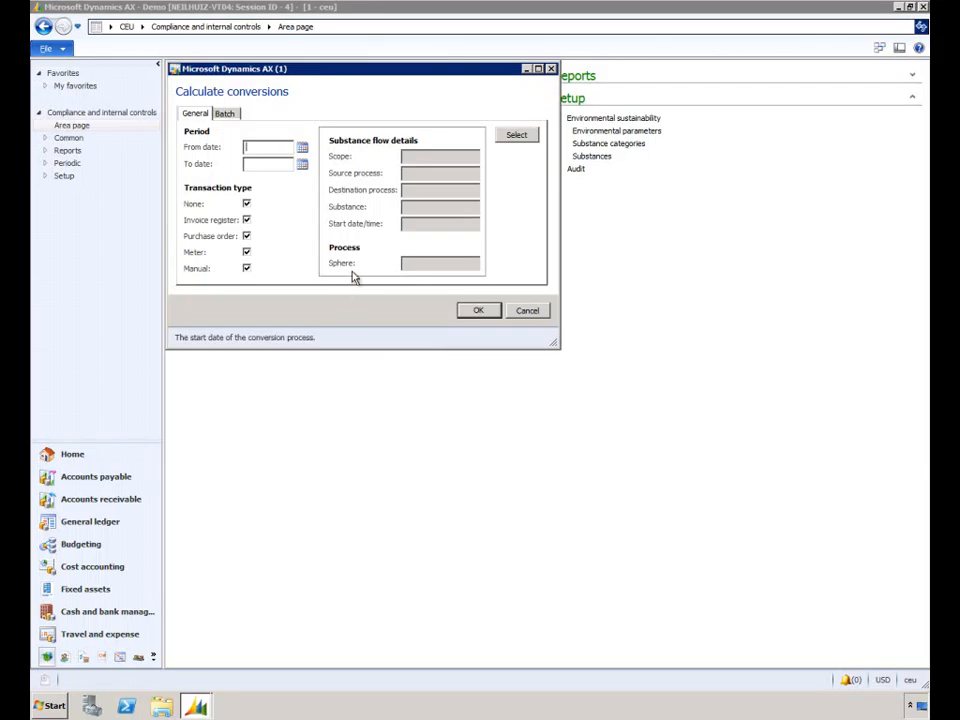
pyautogui.click(225, 115)
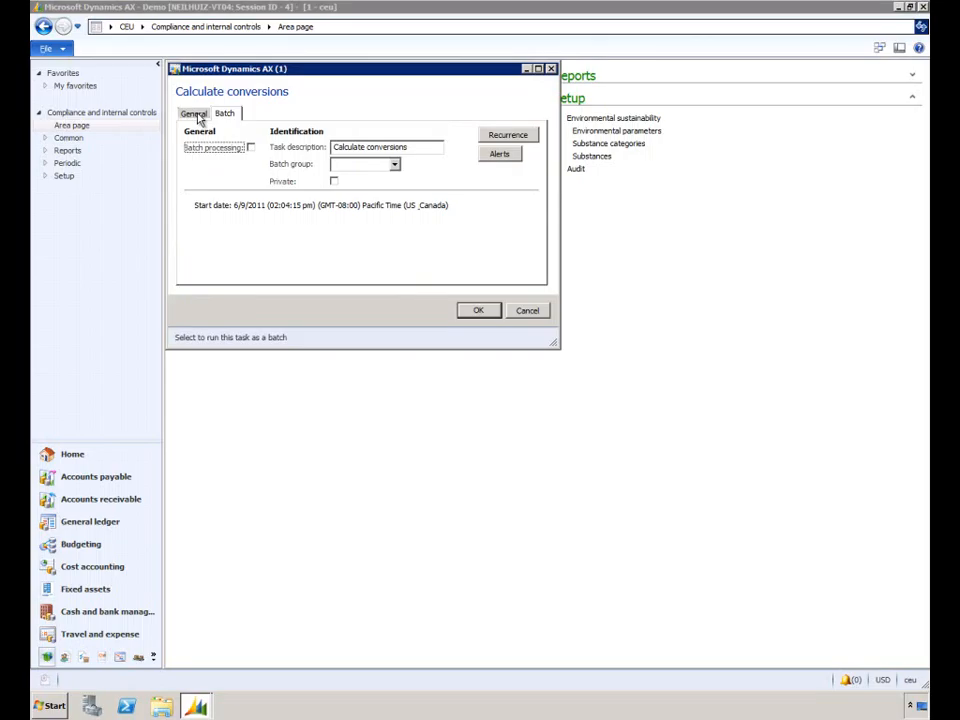
pyautogui.click(196, 115)
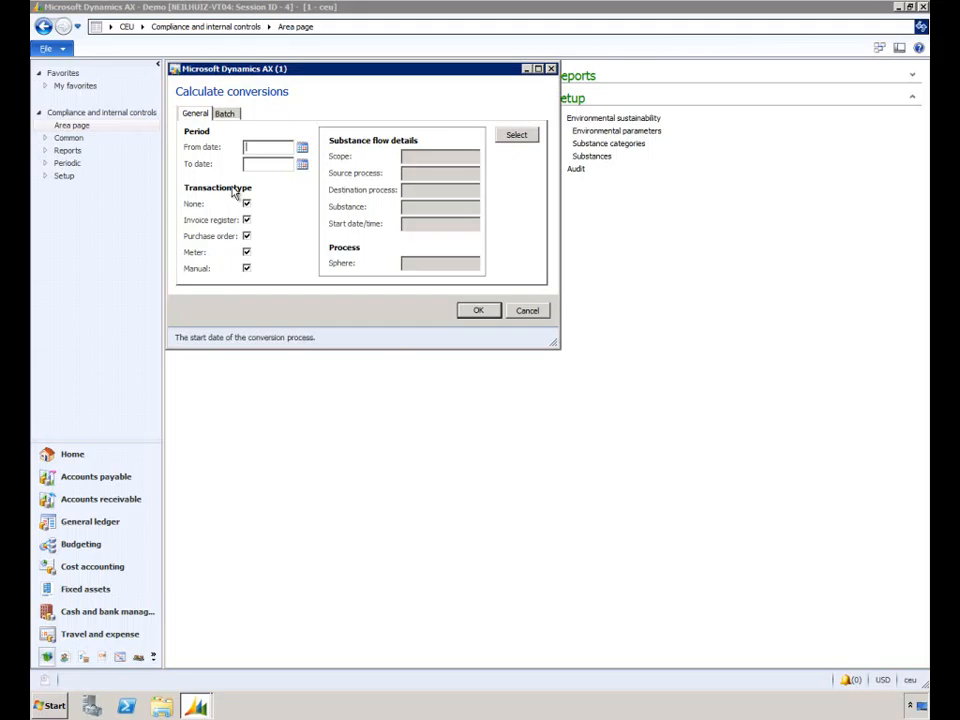
pyautogui.click(516, 134)
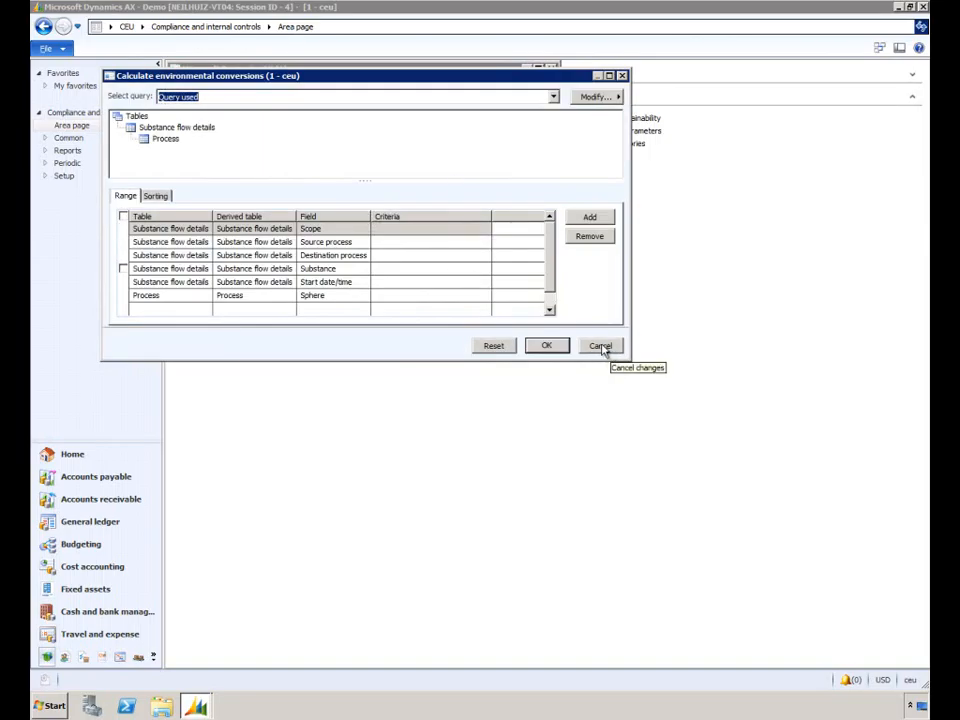
pyautogui.click(601, 346)
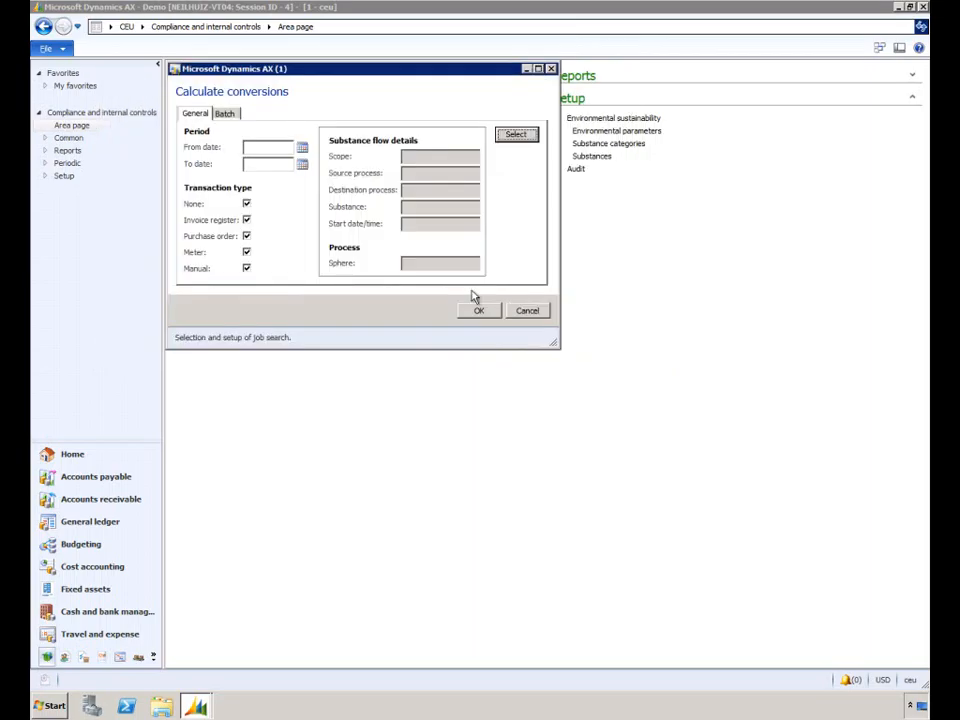
pyautogui.click(477, 310)
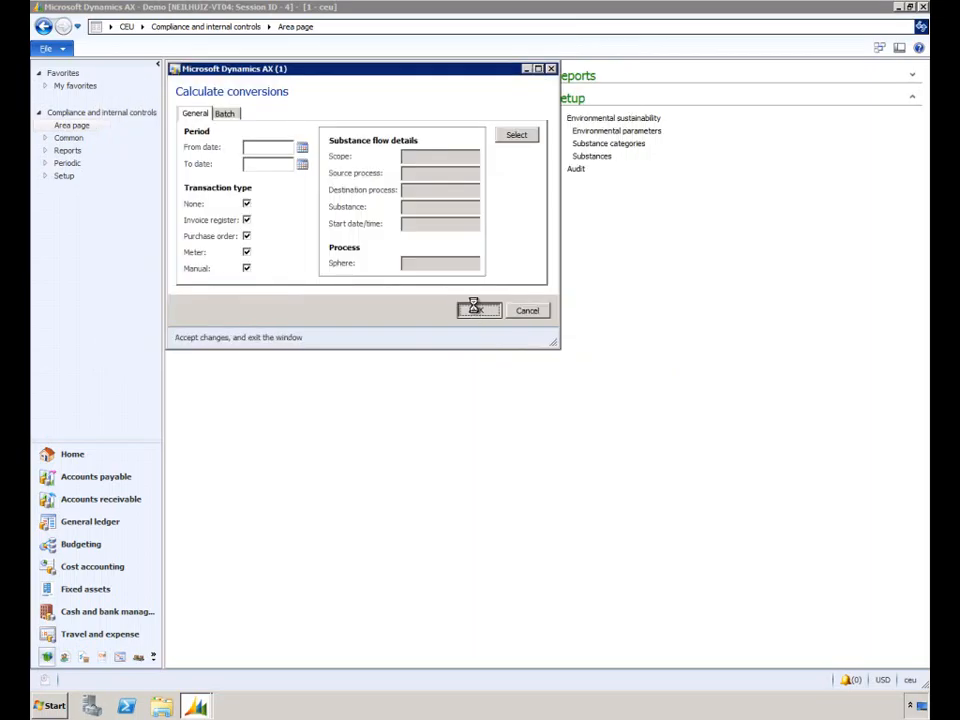